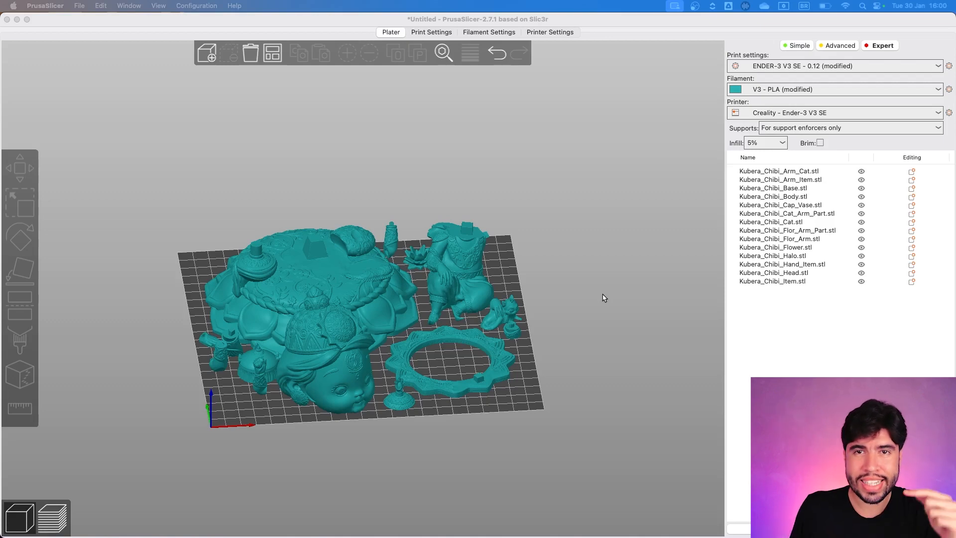
drag(527, 273, 510, 283)
scroll(513, 290, down, 2)
scroll(513, 291, up, 2)
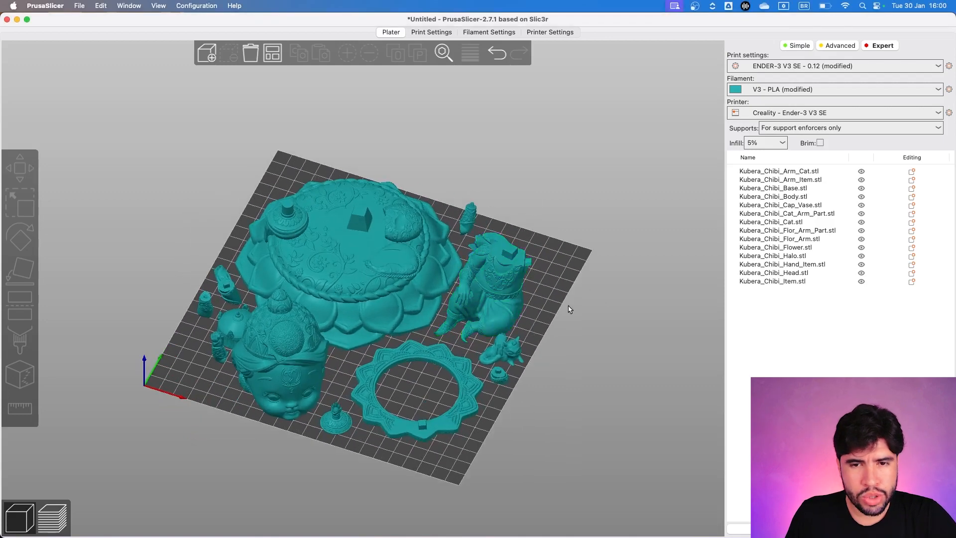
drag(570, 310, 582, 308)
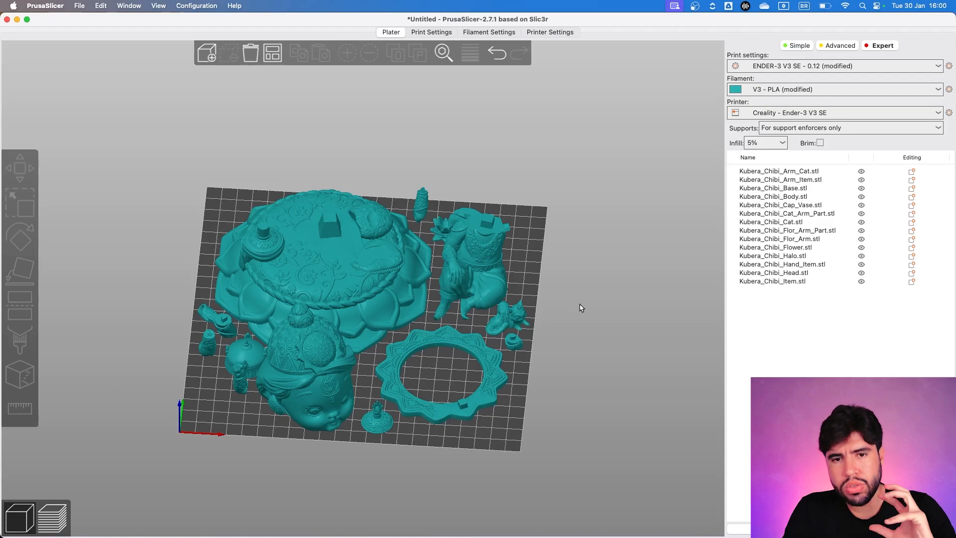
drag(580, 307, 548, 410)
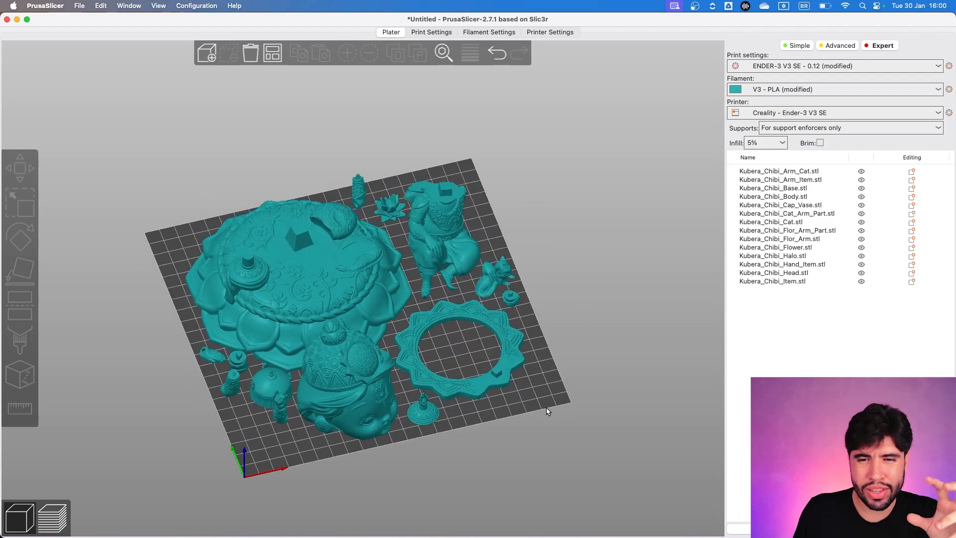
drag(341, 455, 395, 434)
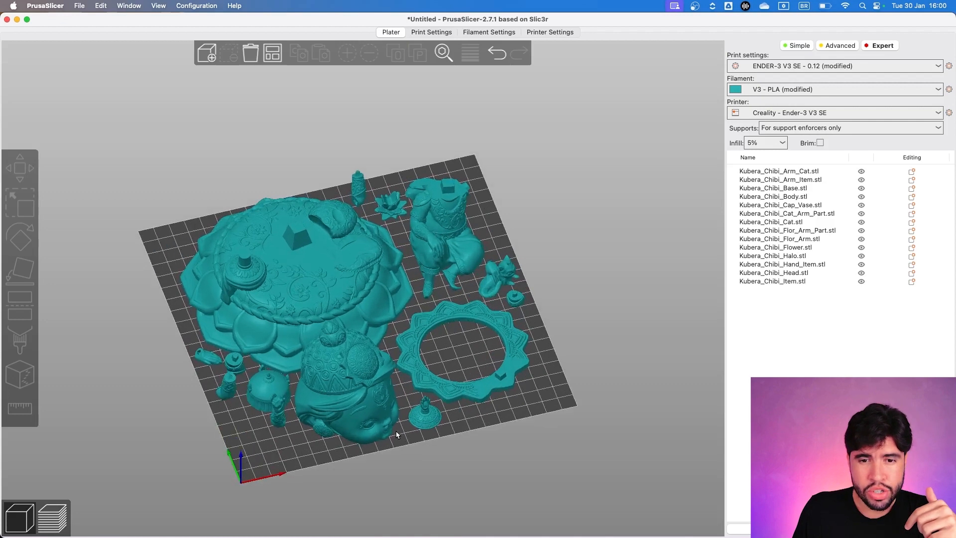
Delete every part from the build plate except Kubera_Chibi_Base.stl
click(518, 361)
key(Delete)
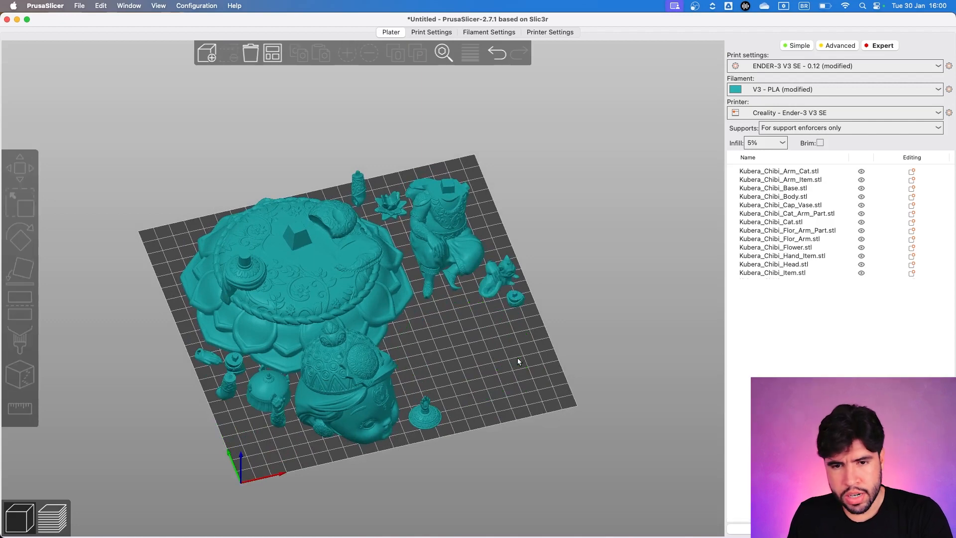
click(516, 297)
key(Delete)
click(502, 282)
key(Delete)
click(447, 242)
key(Delete)
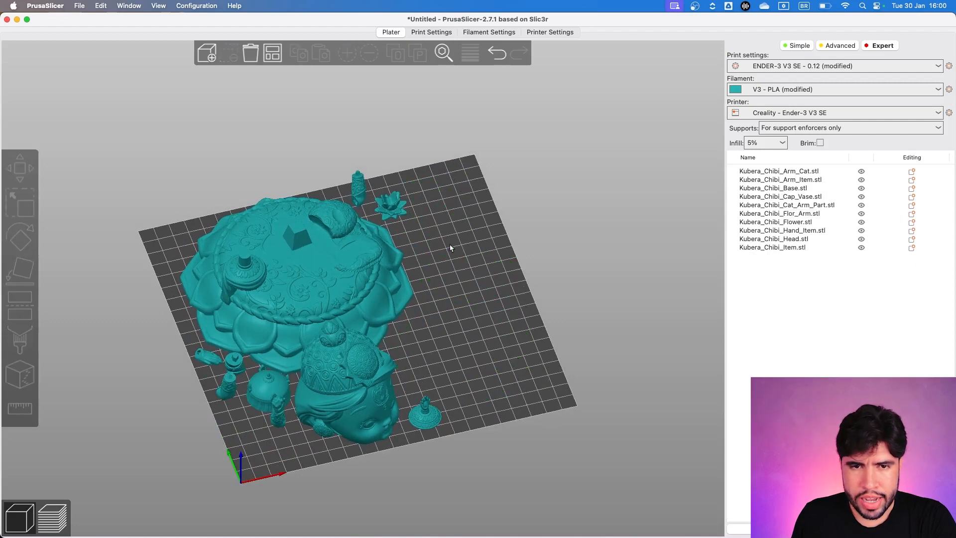
click(401, 213)
key(Delete)
click(357, 188)
key(Delete)
click(348, 391)
key(Delete)
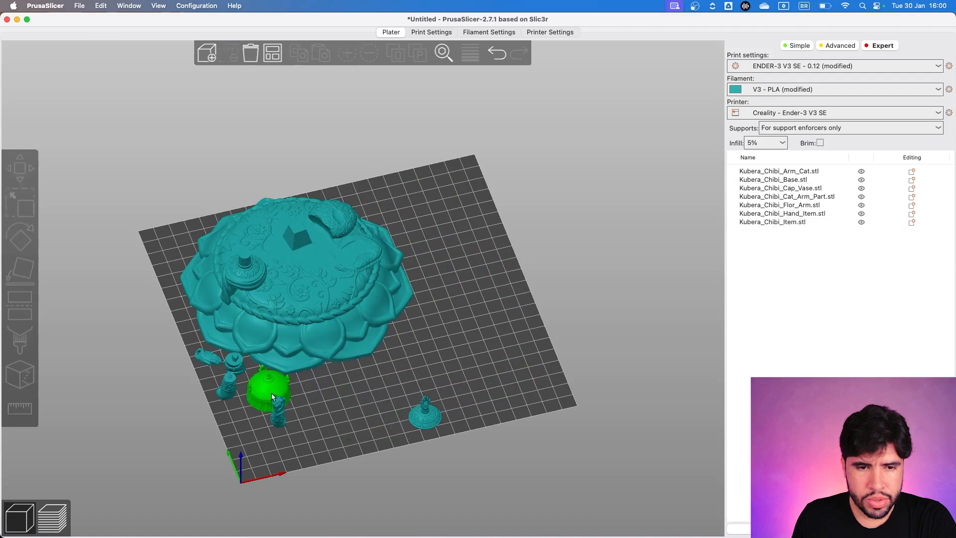
click(270, 391)
key(Delete)
click(240, 373)
key(Delete)
click(218, 361)
key(Delete)
click(232, 386)
key(Delete)
click(279, 411)
key(Delete)
click(424, 416)
key(Delete)
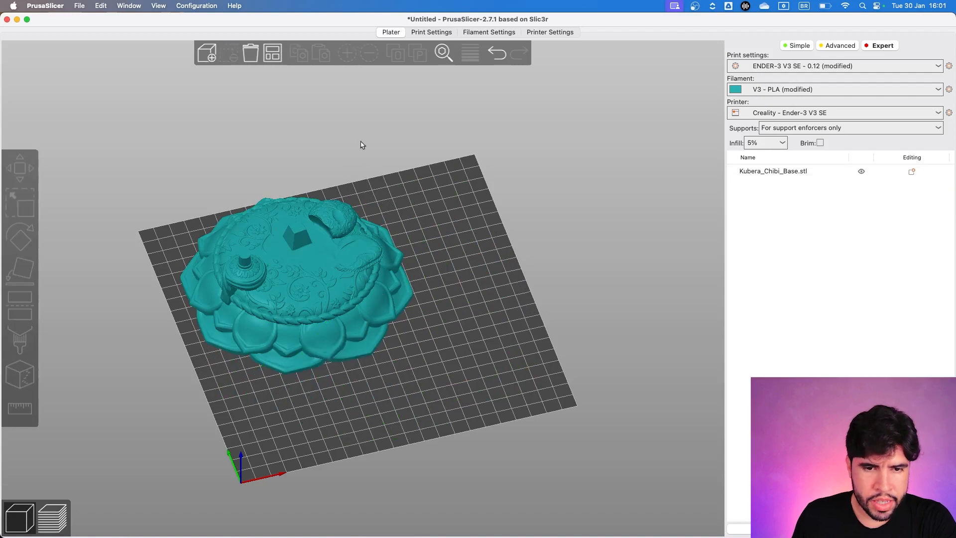
Auto-arrange the remaining base so it sits centred on the build plate
click(278, 57)
scroll(495, 302, down, 3)
scroll(494, 303, up, 8)
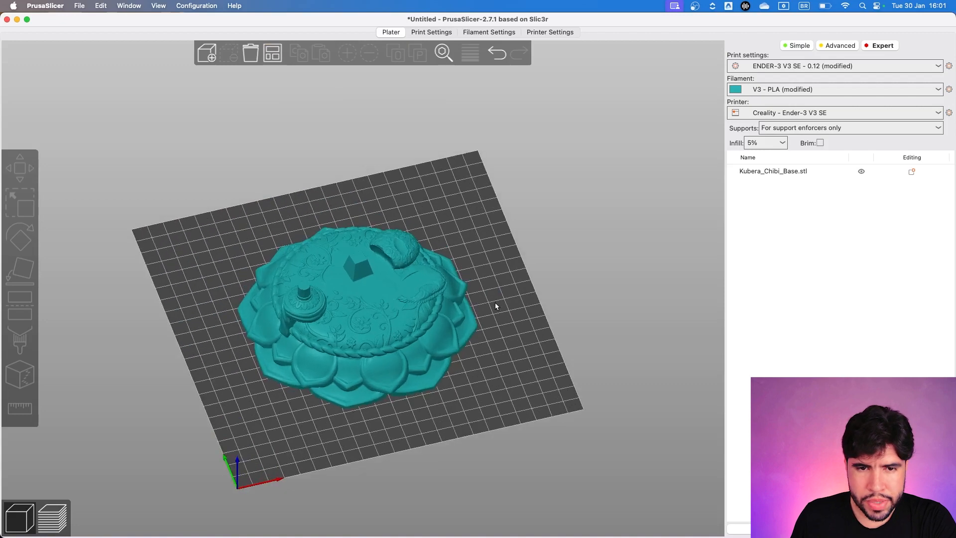
click(541, 368)
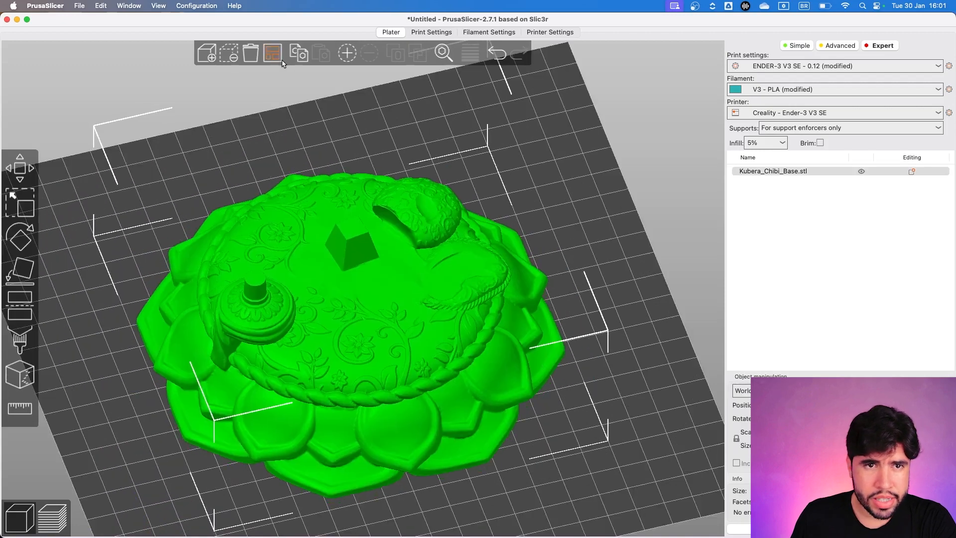
drag(593, 227, 628, 296)
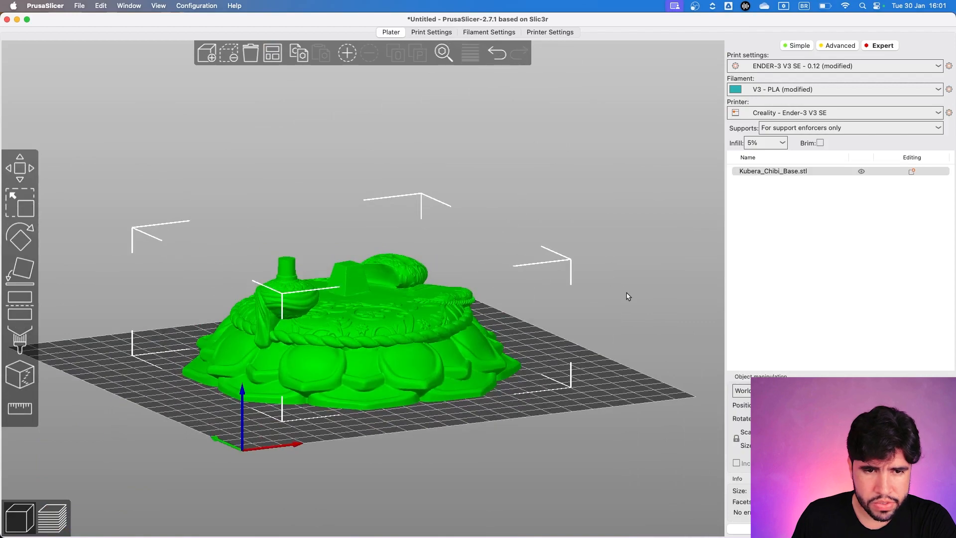
drag(629, 296, 621, 310)
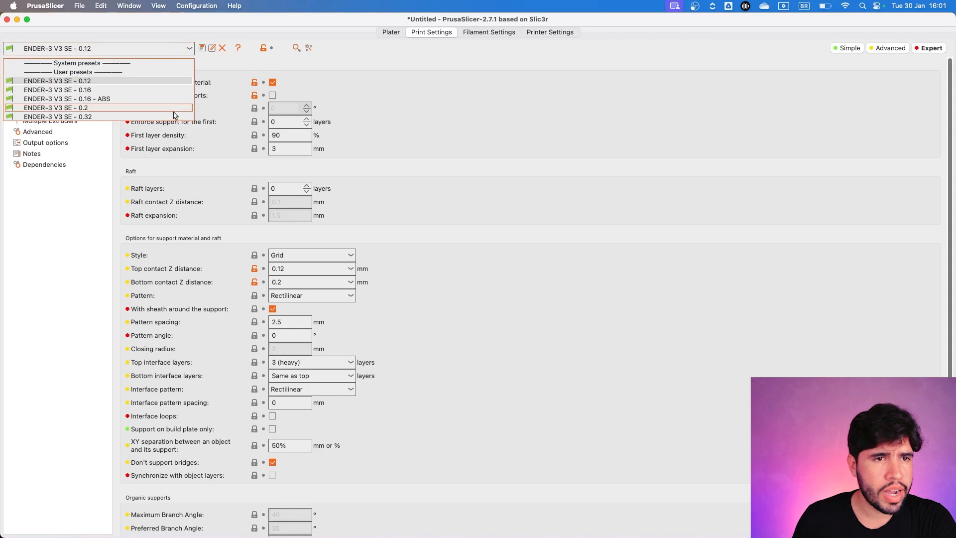
Switch to the print profile ENDER-3 V3 SE - 0.32 and slice the base
click(29, 114)
click(36, 66)
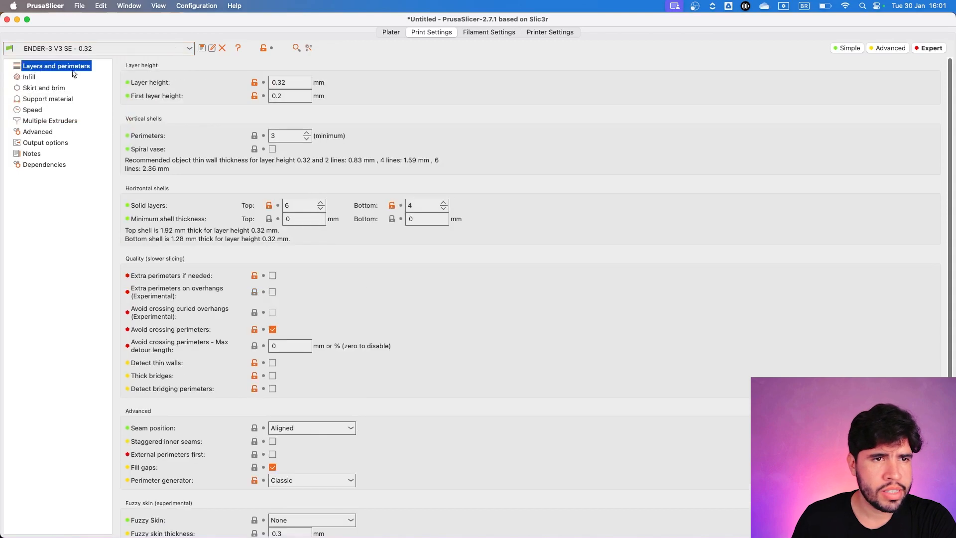
click(391, 32)
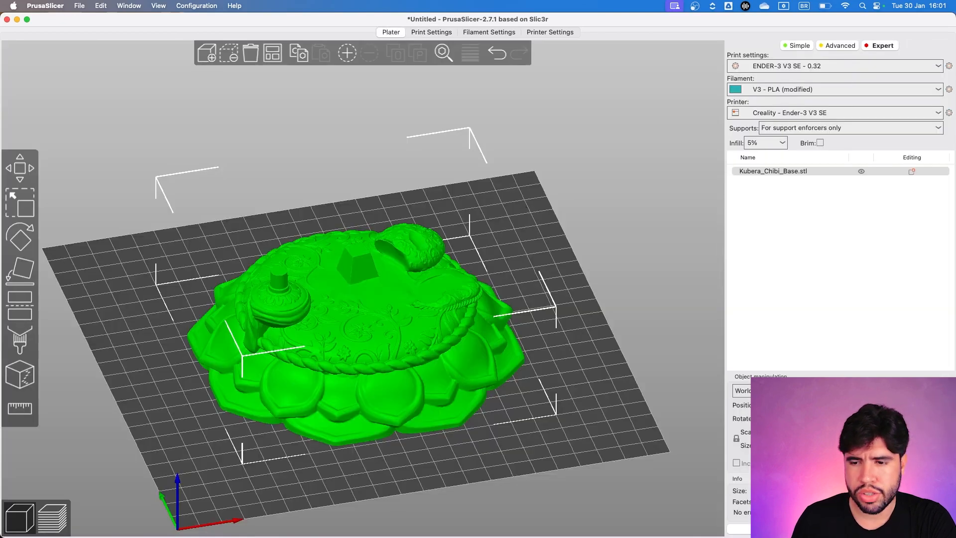
click(739, 528)
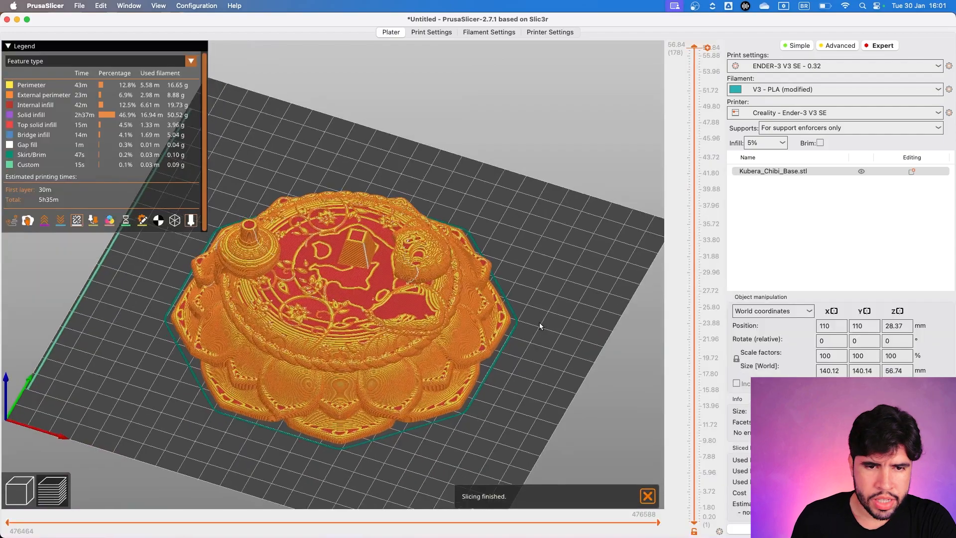
Examine the base's sliced preview from several angles, checking the top surface, the raised details and the petals
scroll(539, 323, up, 2)
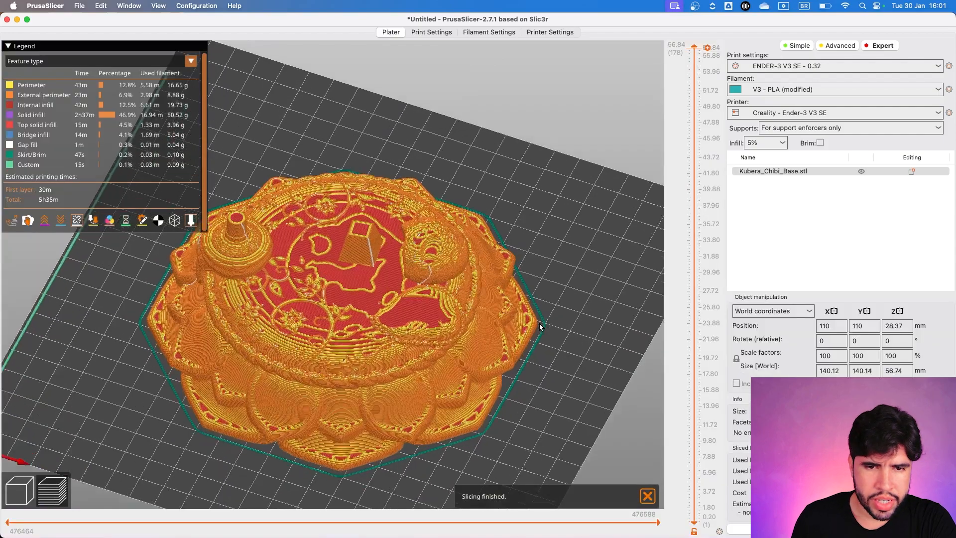
scroll(539, 323, up, 3)
scroll(539, 323, down, 3)
drag(581, 260, 405, 349)
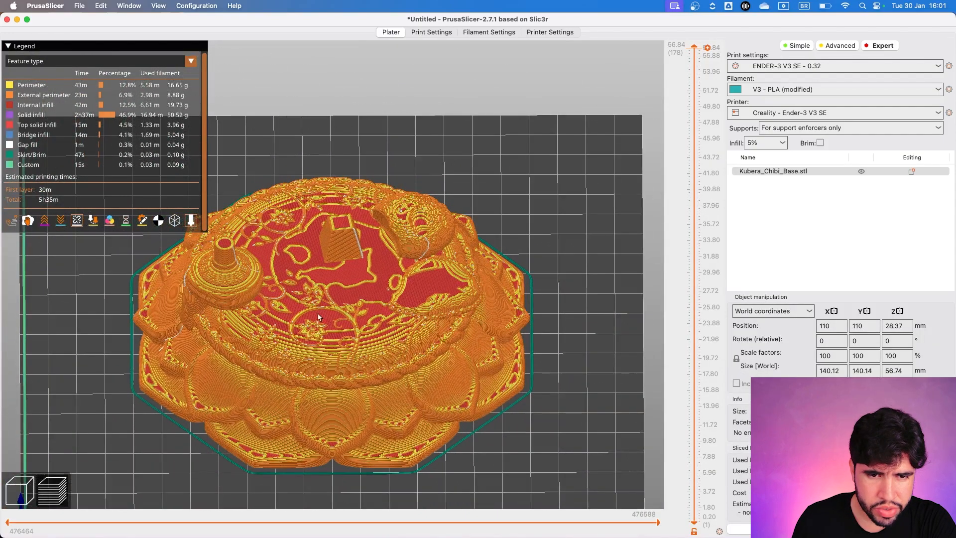
scroll(387, 312, down, 2)
drag(512, 324, 561, 249)
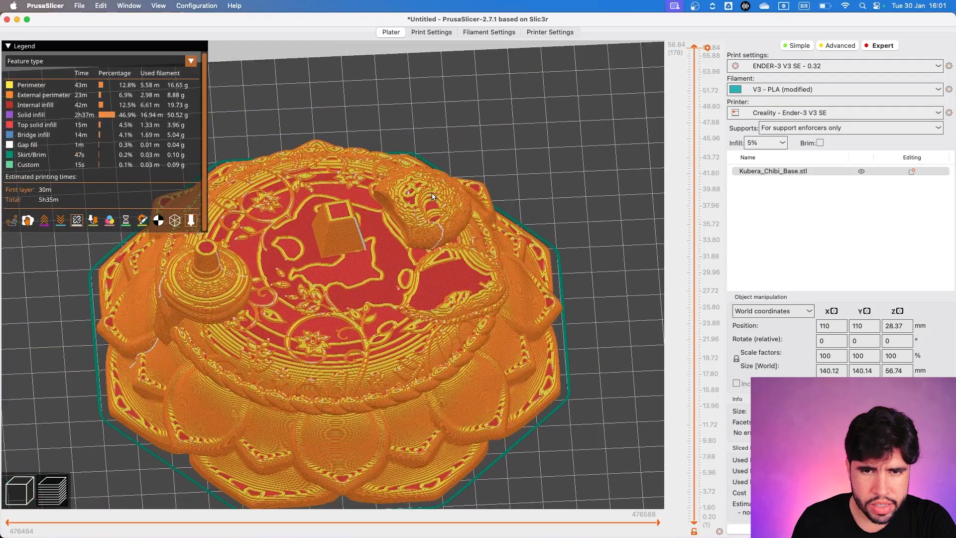
drag(550, 178, 535, 175)
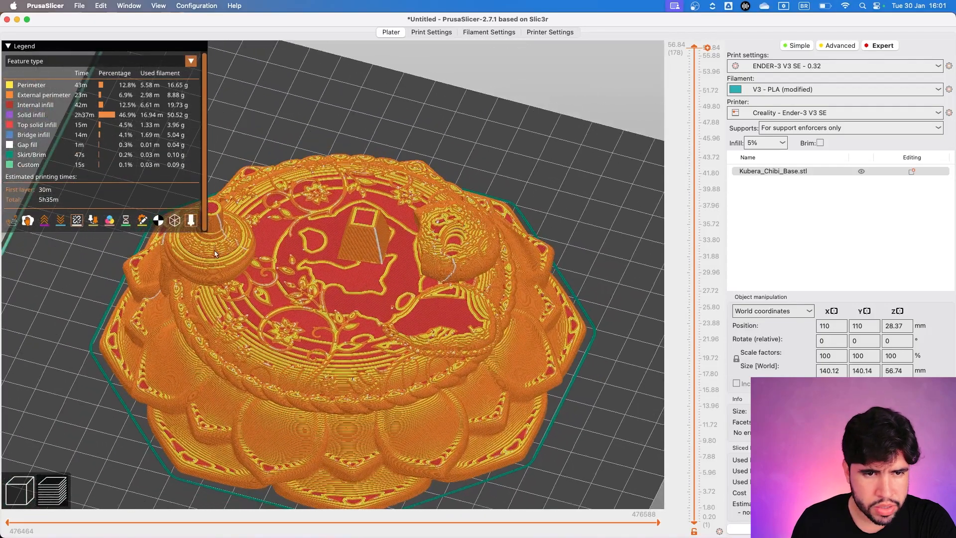
scroll(222, 247, down, 4)
drag(457, 203, 476, 271)
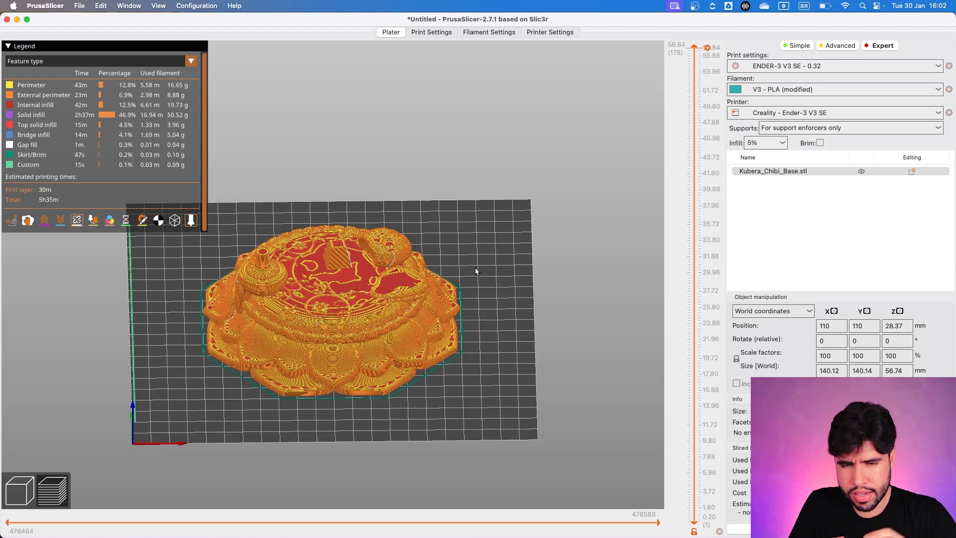
scroll(458, 254, up, 2)
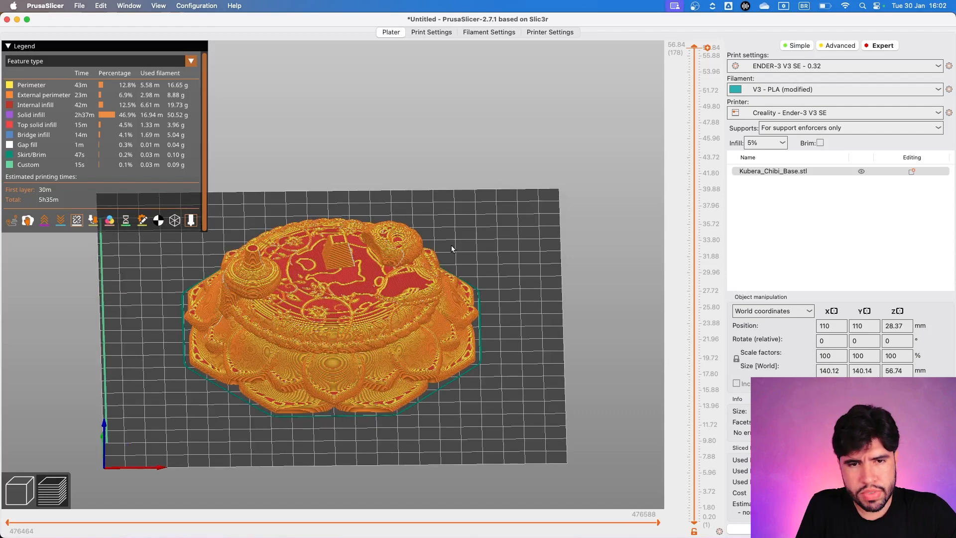
scroll(461, 255, down, 1)
mouse_move(462, 256)
mouse_down()
mouse_move(462, 232)
mouse_move(467, 260)
mouse_up()
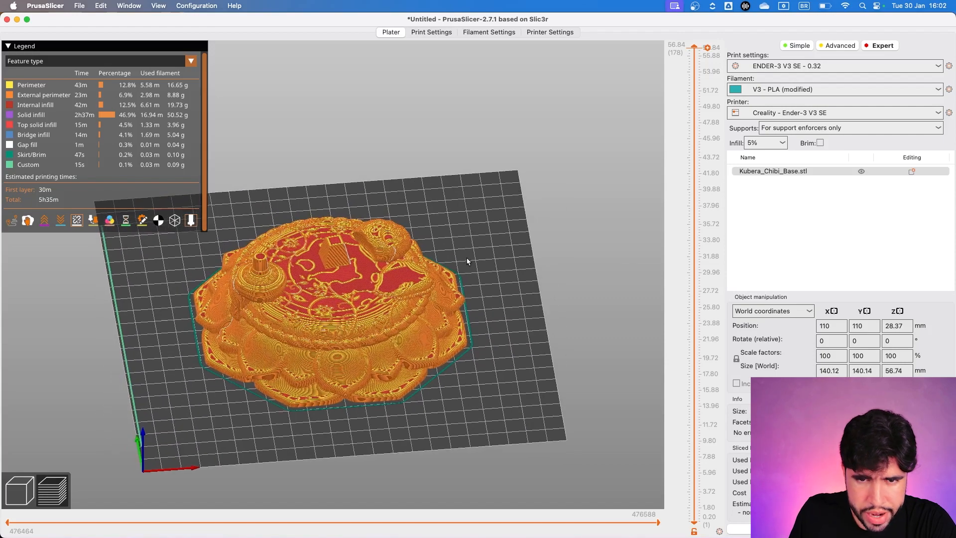
right_drag(468, 260, 487, 255)
scroll(468, 94, down, 1)
Review the print profile's layer heights and extrusion widths, and set the filament's nozzle temperature for other layers to 205 °C
click(437, 34)
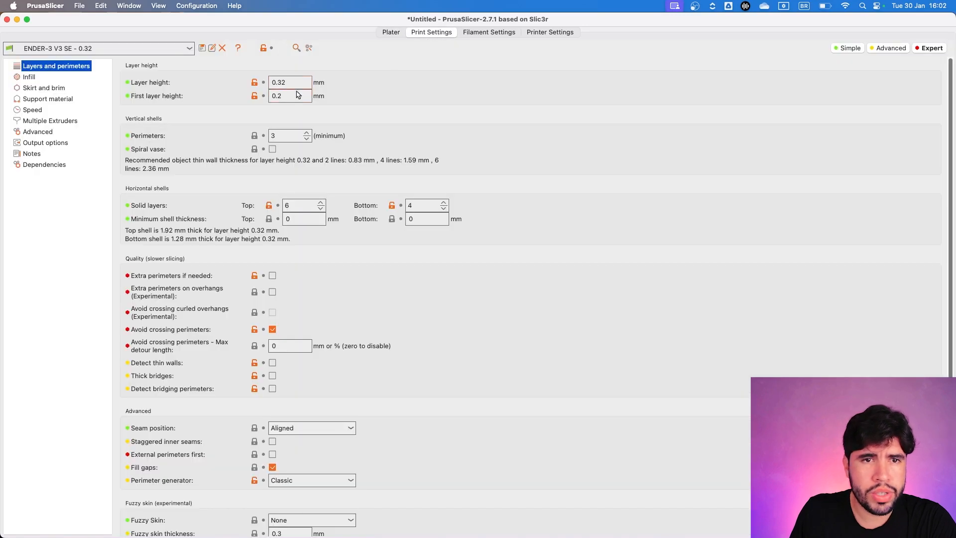
click(41, 132)
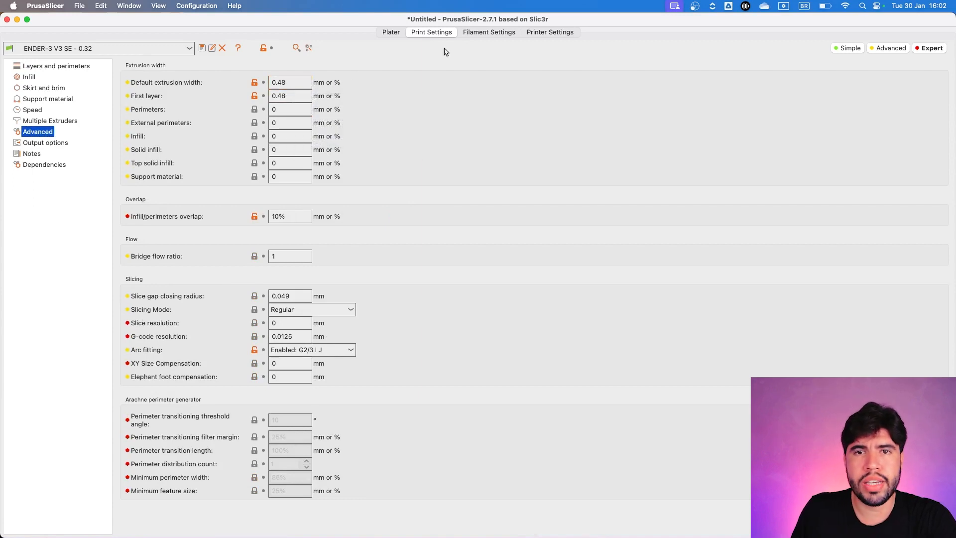
click(489, 35)
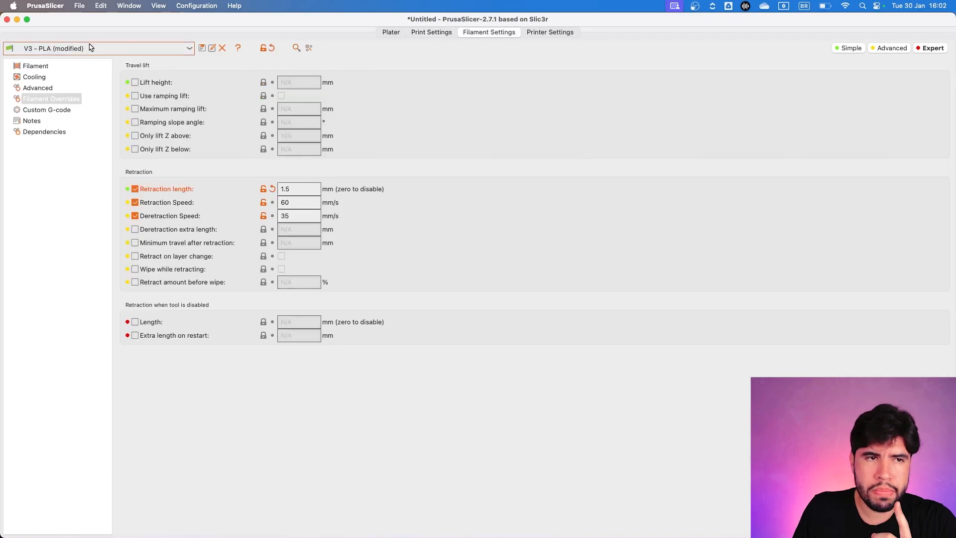
click(40, 69)
double_click(460, 203)
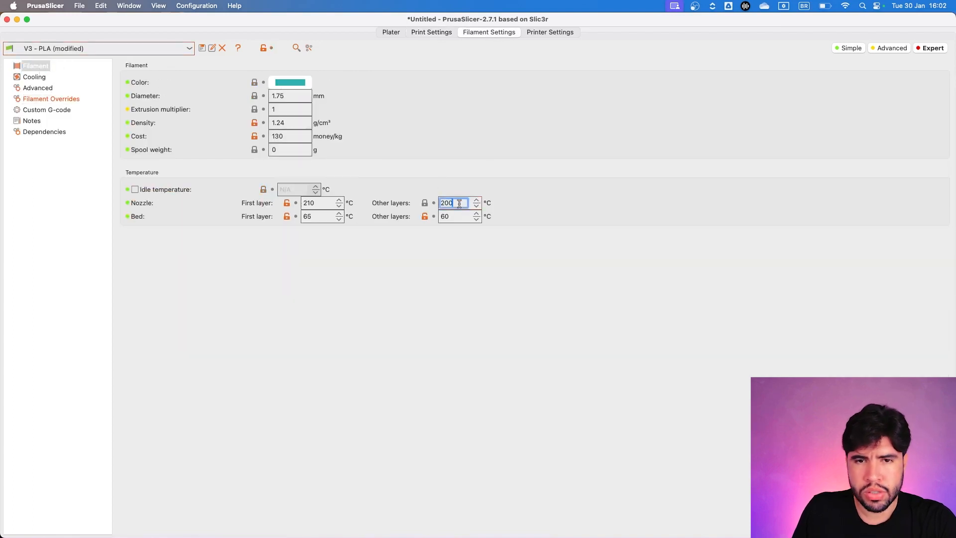
text(2)
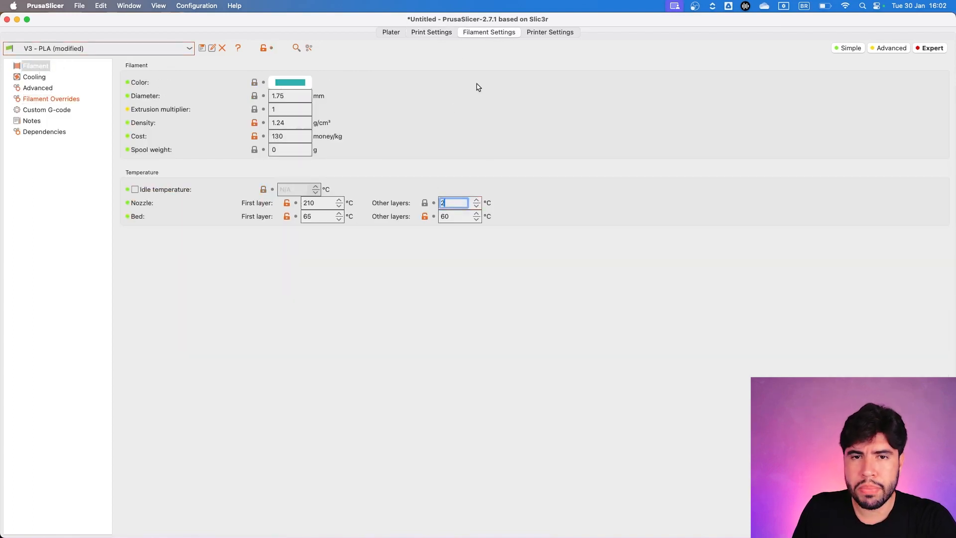
text(05)
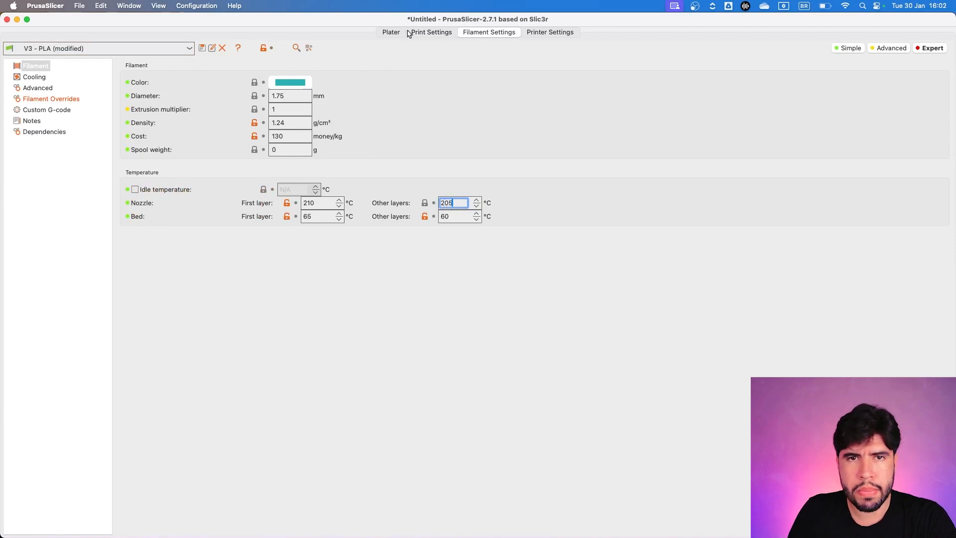
click(391, 32)
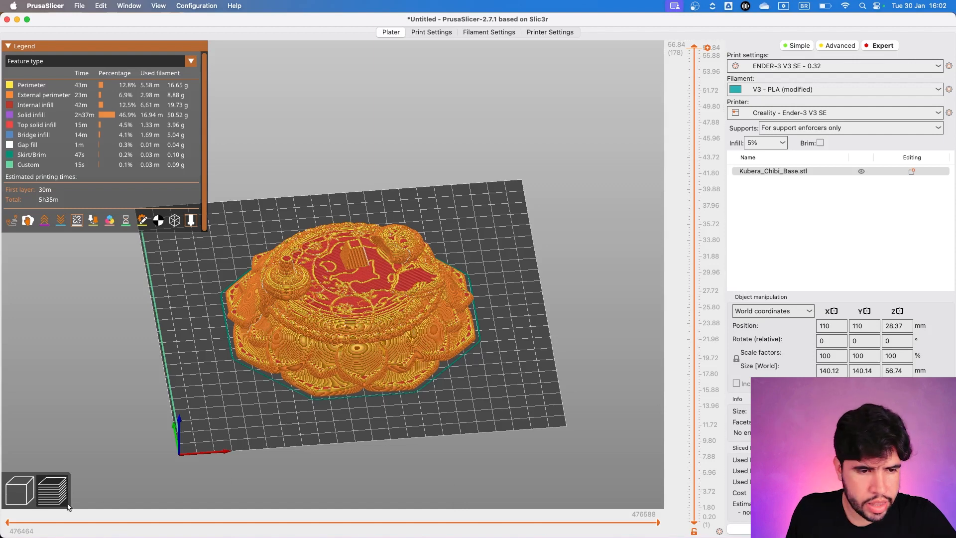
Return to the 3D editor view and delete everything from the build plate
click(20, 490)
click(252, 55)
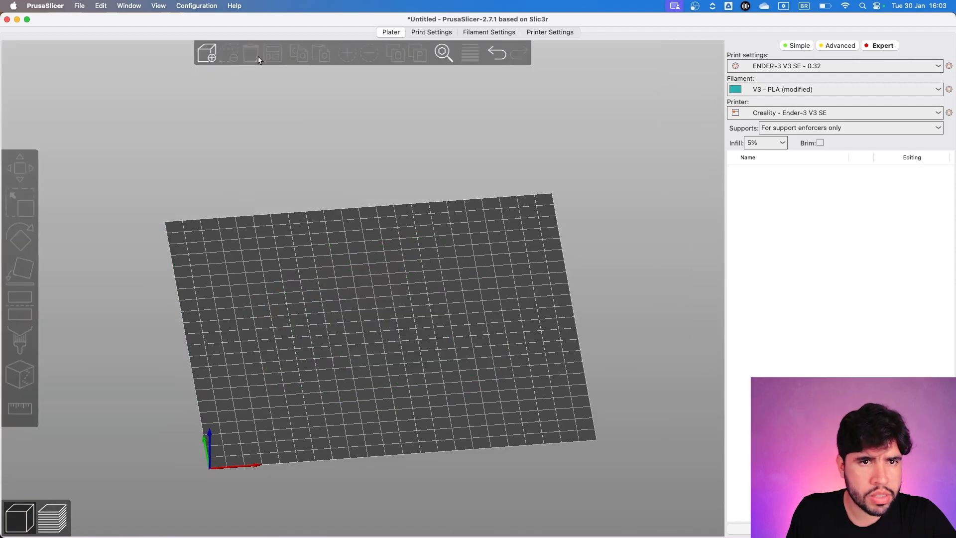
Import all Kubera_Chibi STL files from the FDM Files folder except Kubera_Chibi_Base.stl, and auto-arrange them on the plate
click(213, 57)
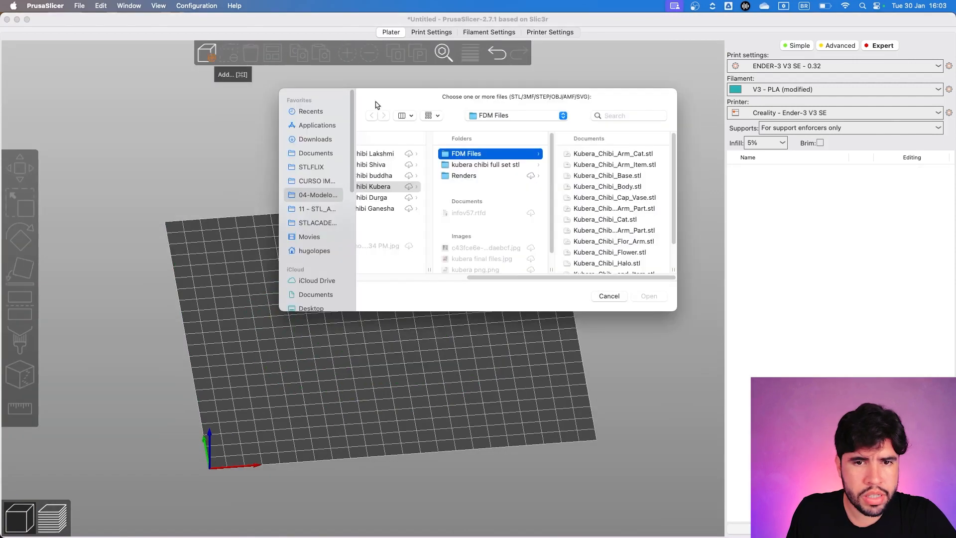
click(614, 155)
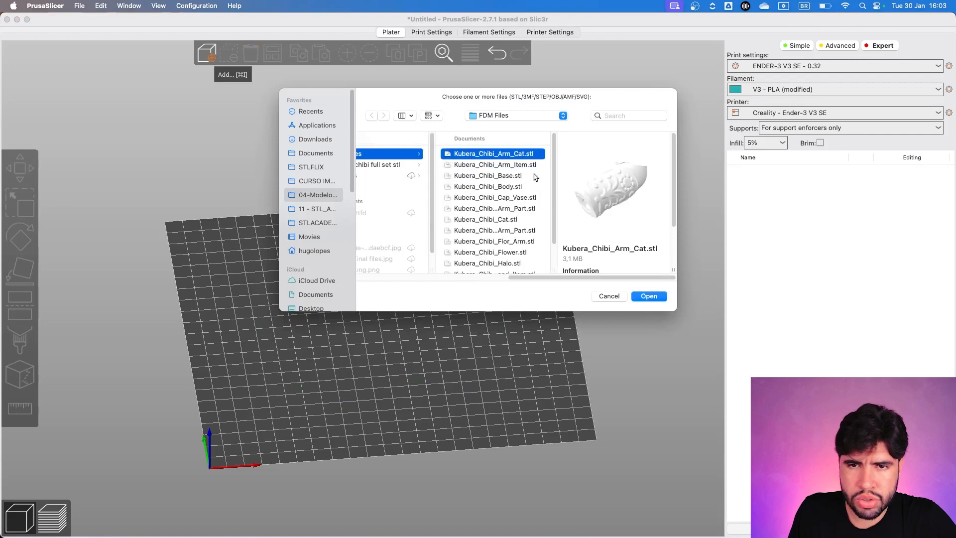
scroll(531, 178, down, 3)
drag(529, 263, 513, 158)
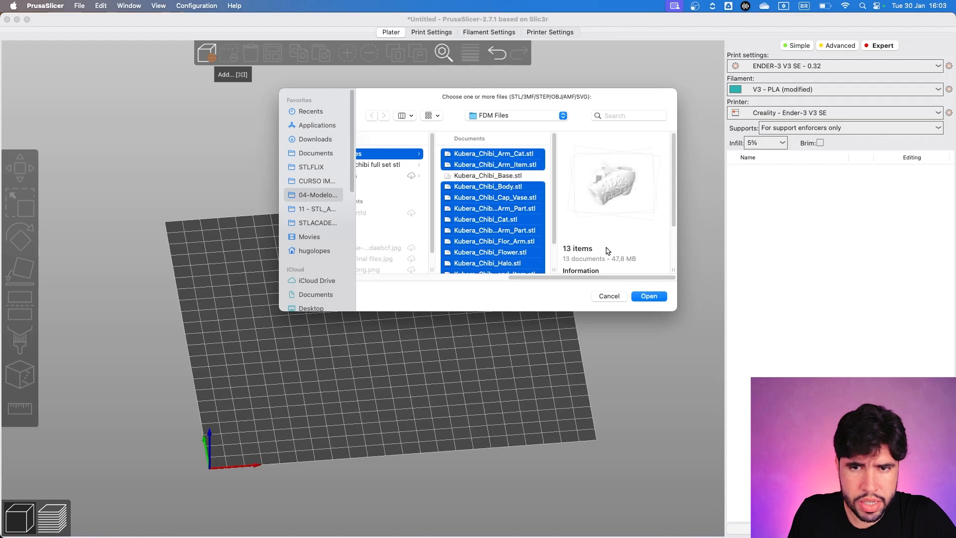
click(649, 296)
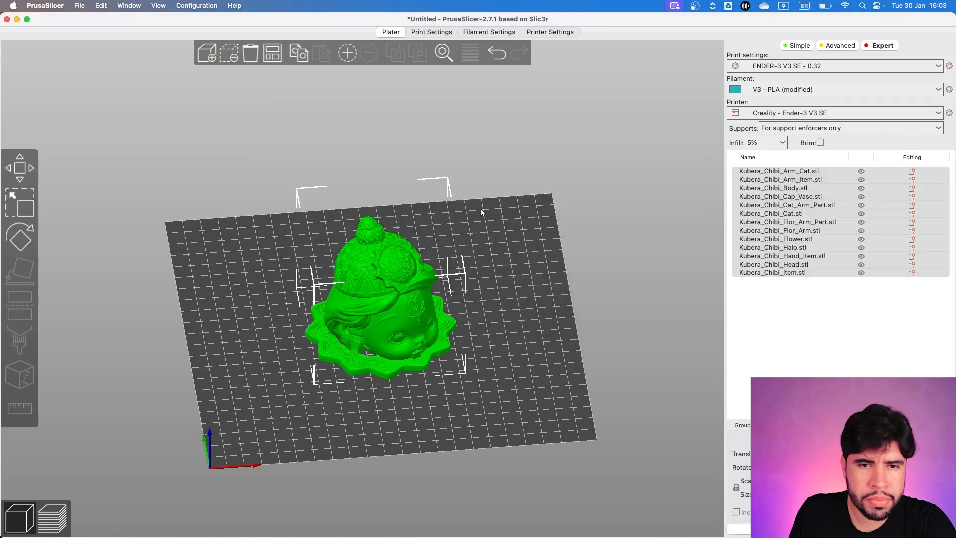
click(273, 53)
mouse_move(560, 319)
mouse_down()
mouse_move(566, 330)
mouse_move(551, 332)
mouse_up()
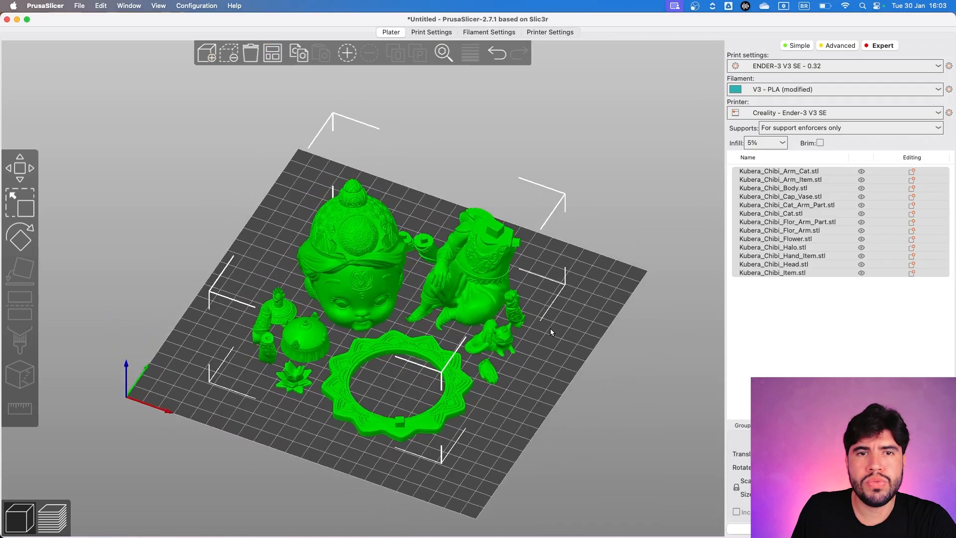
Move the Kubera_Chibi_Flor_Arm part away from the cat, towards the free edge of the build plate
scroll(551, 330, up, 5)
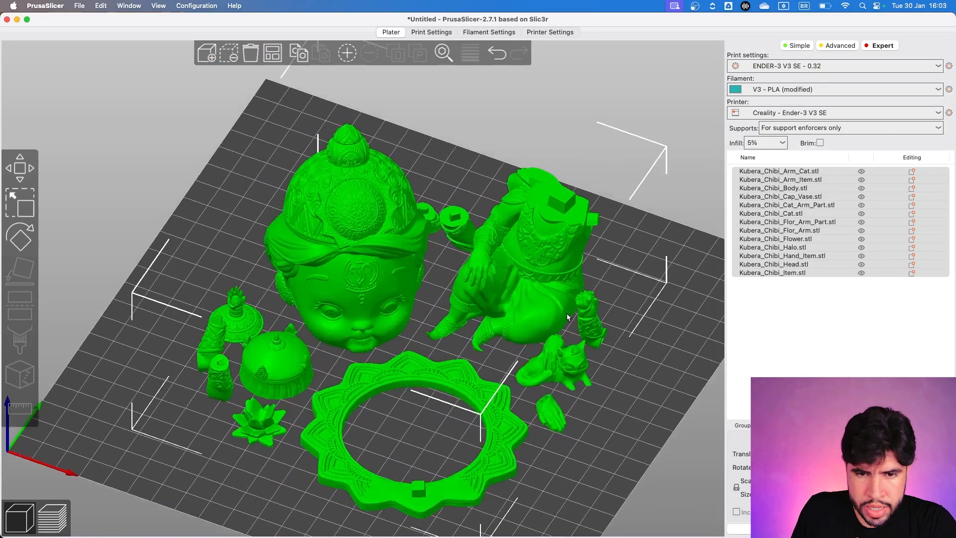
drag(610, 303, 628, 302)
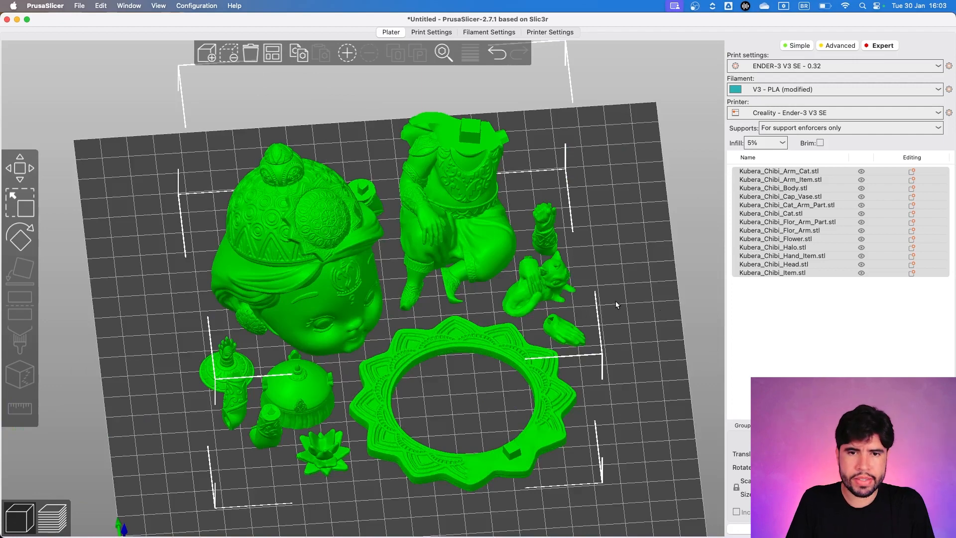
drag(623, 262, 616, 259)
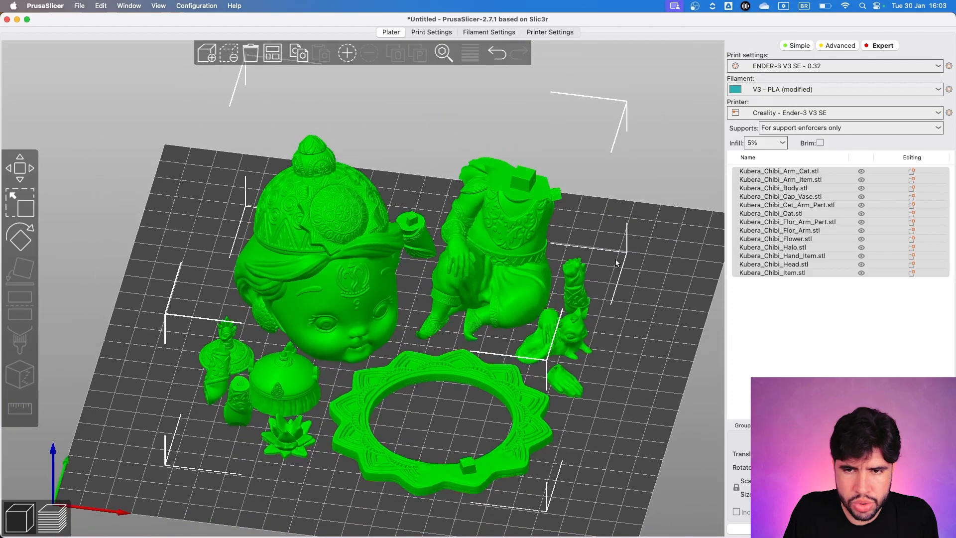
click(591, 290)
click(579, 288)
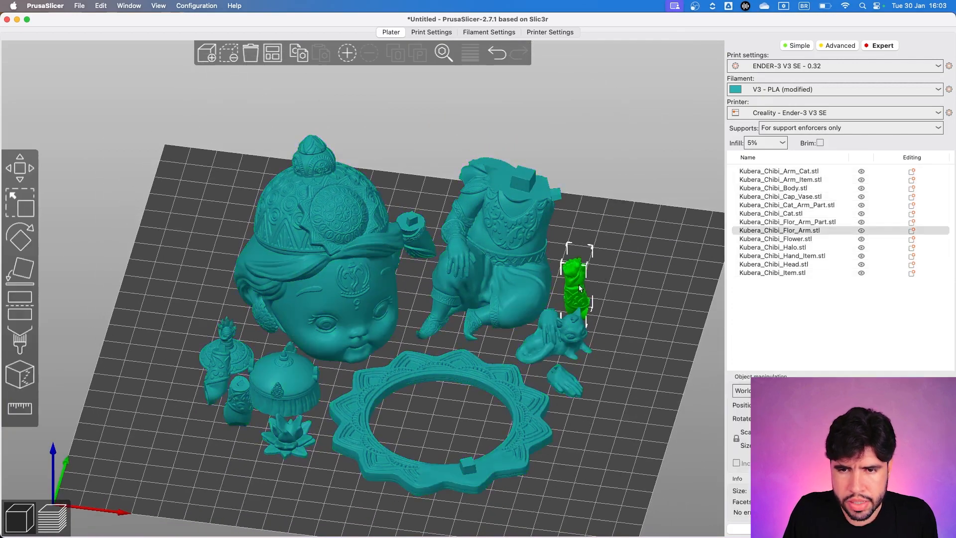
drag(580, 288, 639, 271)
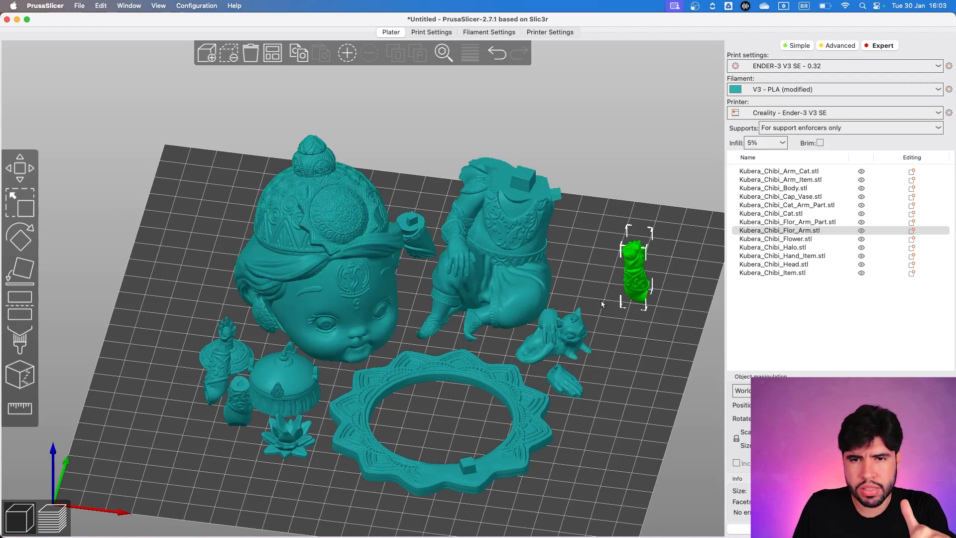
click(626, 328)
drag(626, 329, 601, 352)
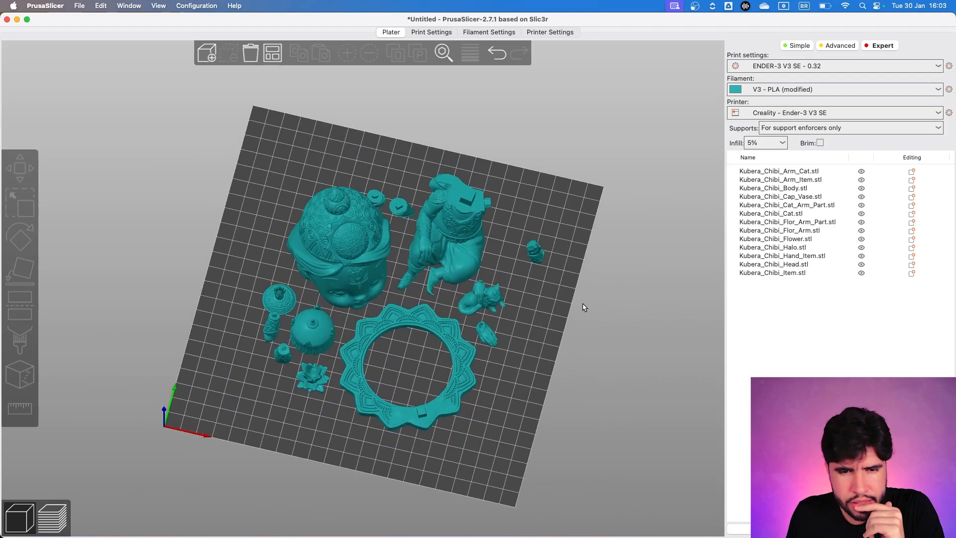
Delete the Item, Cap_Vase, Arm_Item, Arm_Cat and Flower parts of the Kubera Chibi model from the plate
click(312, 321)
key(Delete)
click(286, 310)
key(Delete)
click(270, 324)
key(Delete)
click(283, 353)
key(Delete)
click(312, 375)
key(Delete)
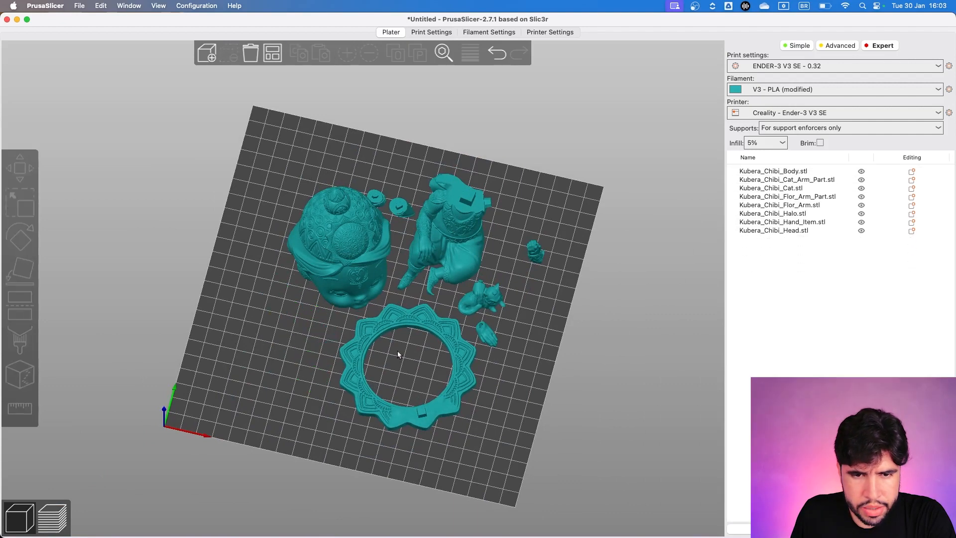
Delete the Halo, Cat_Arm_Part, Flor_Arm_Part, Cat, Hand_Item and Flor_Arm parts, keeping just the body and head
click(378, 338)
key(Delete)
click(400, 207)
key(Delete)
click(377, 197)
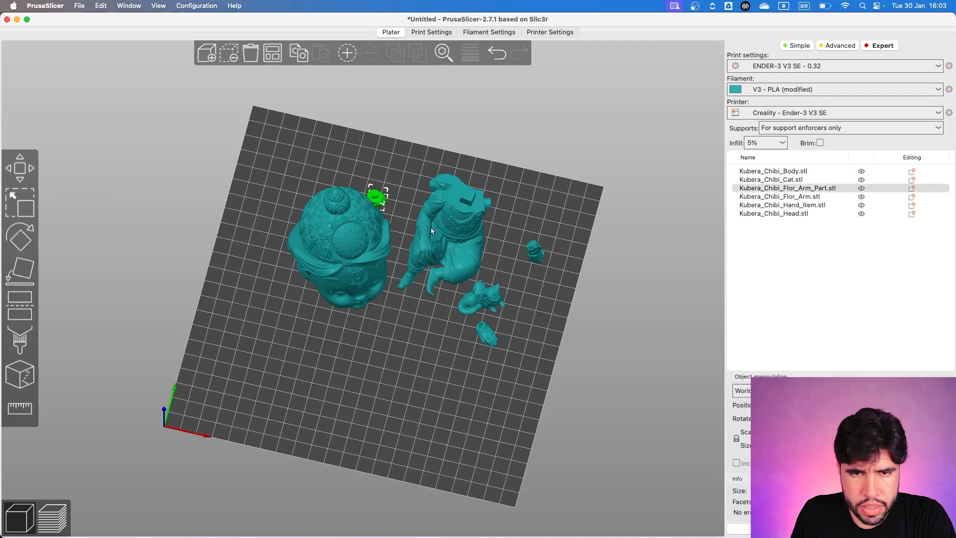
key(Delete)
click(498, 306)
key(Delete)
click(485, 333)
key(Delete)
click(534, 251)
key(Delete)
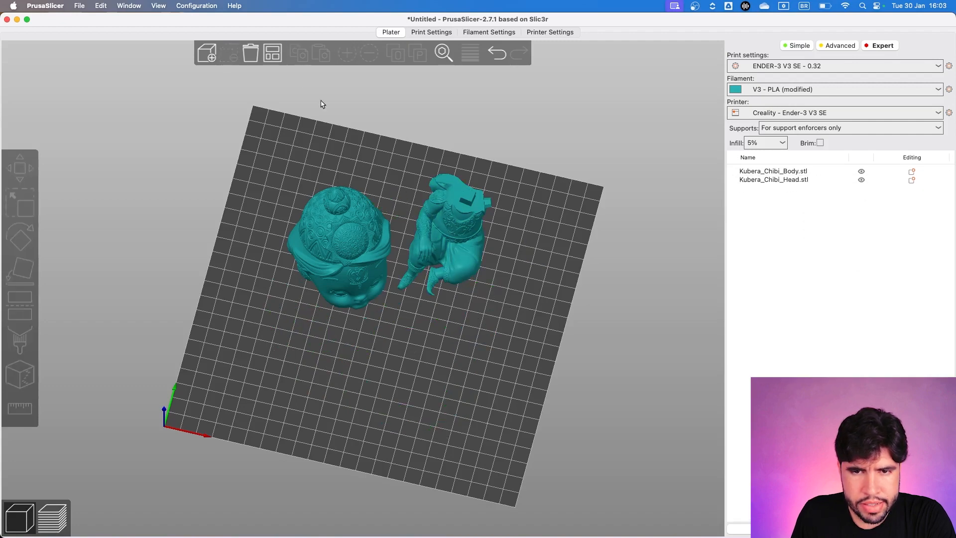
Auto-arrange the head and body on the plate and check each of the two parts
click(273, 52)
drag(475, 239, 467, 286)
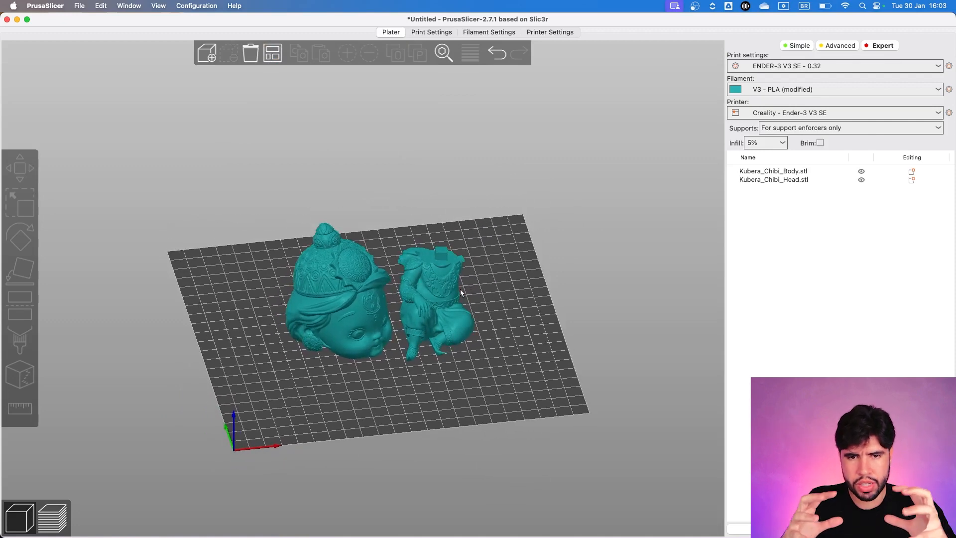
click(365, 312)
click(418, 287)
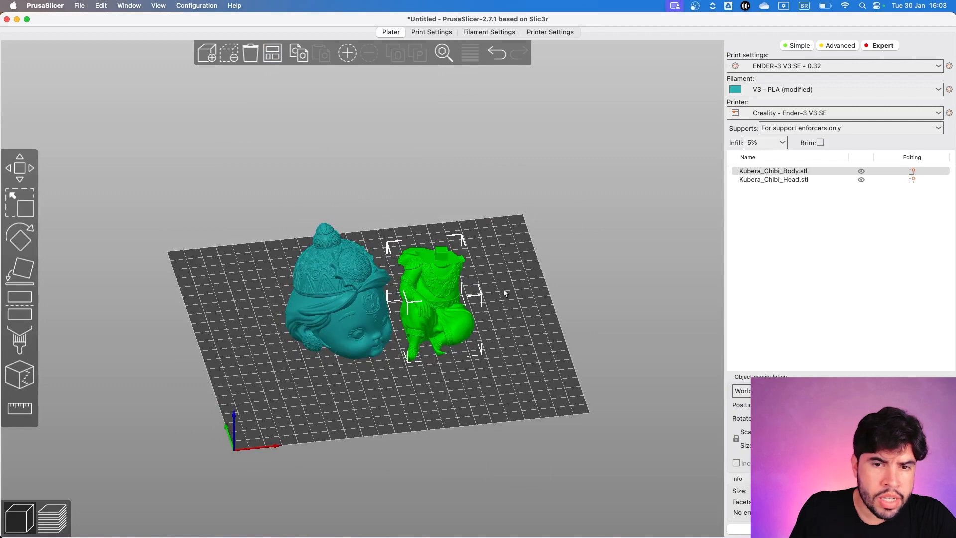
drag(504, 291, 506, 301)
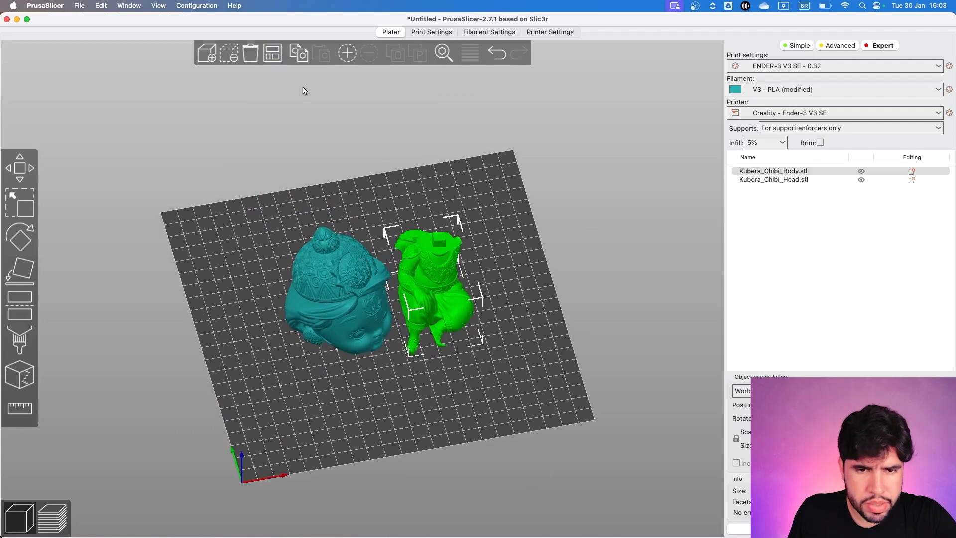
Clear the build plate and import Kubera_Chibi_Base.stl and Kubera_Chibi_Halo.stl from the FDM Files folder
click(245, 60)
click(206, 53)
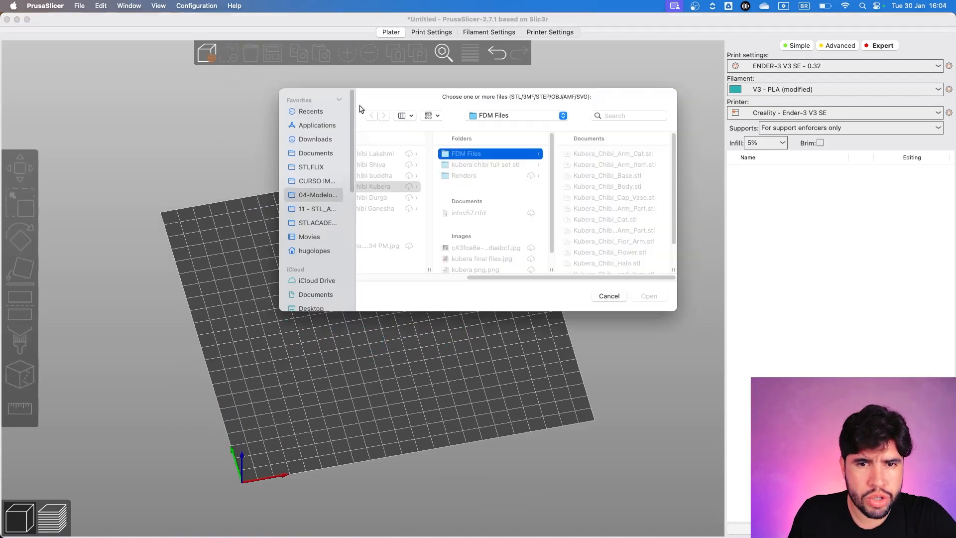
click(631, 177)
scroll(499, 191, down, 2)
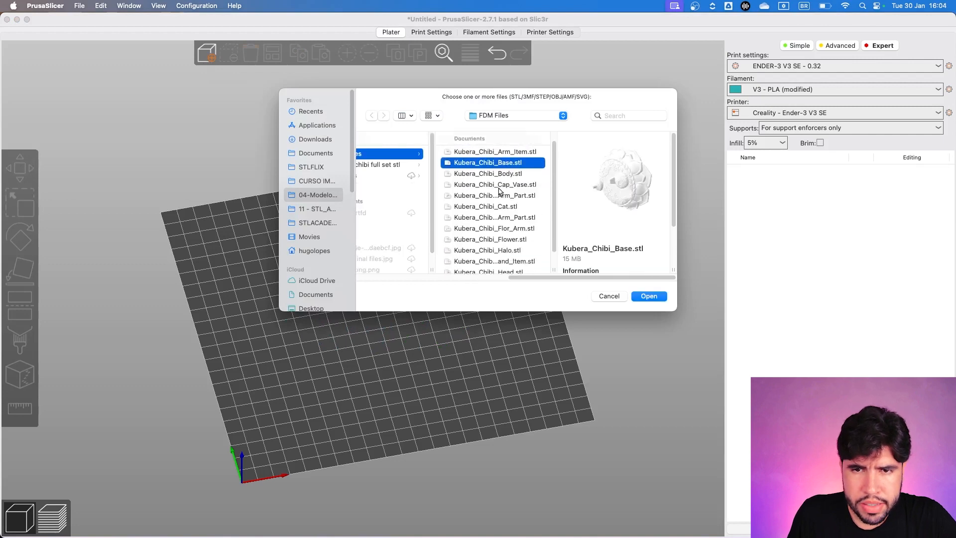
click(514, 220)
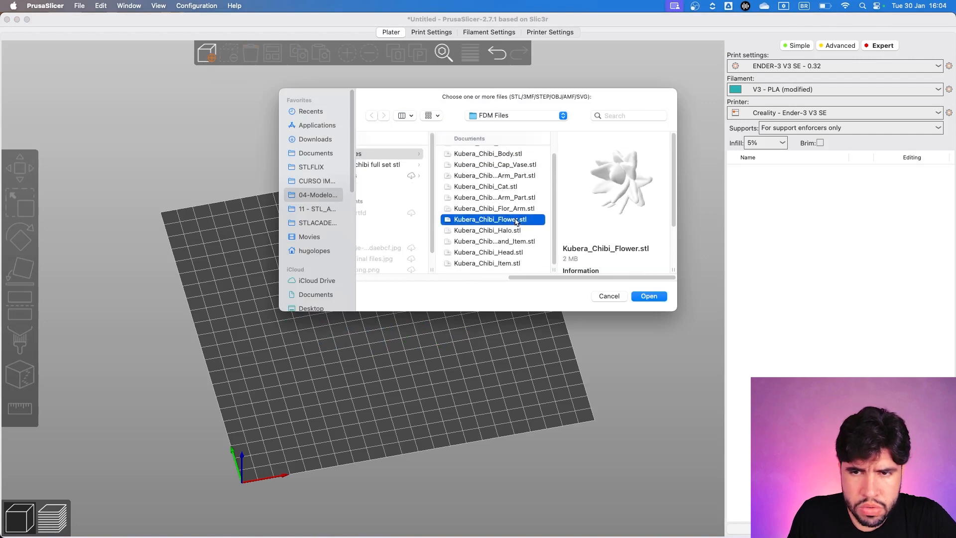
click(516, 212)
key(Up)
key(Down)
key(Down)
key(Down)
key(Down)
key(Up)
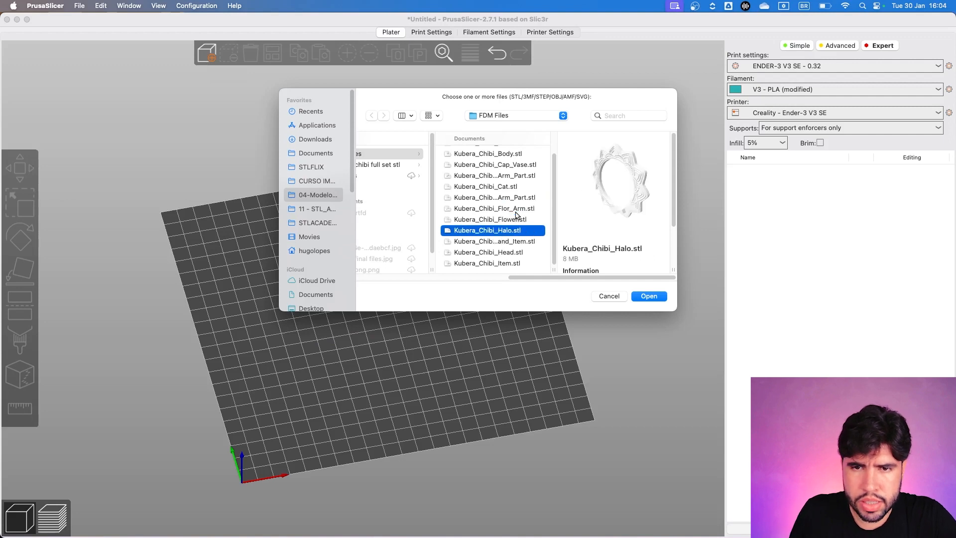
scroll(556, 153, up, 3)
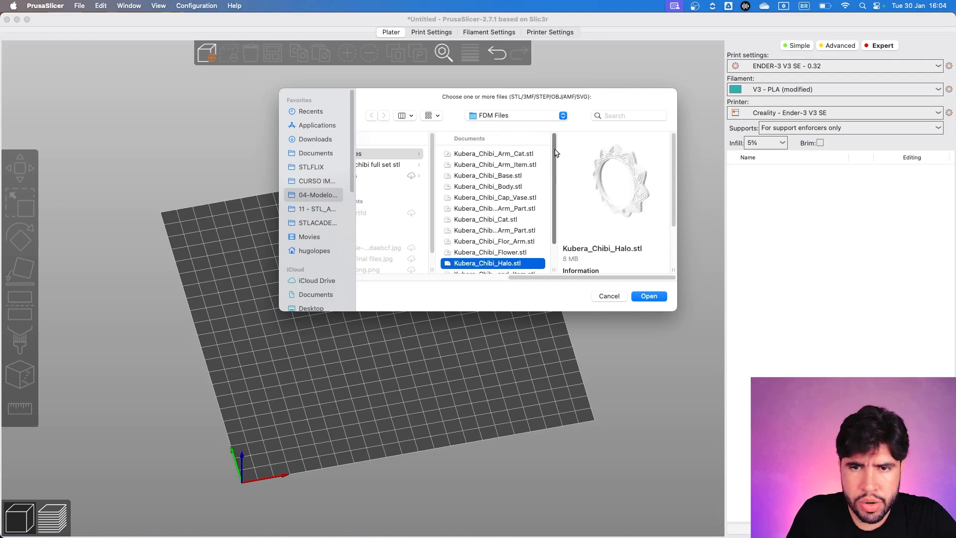
super+click(527, 175)
click(658, 295)
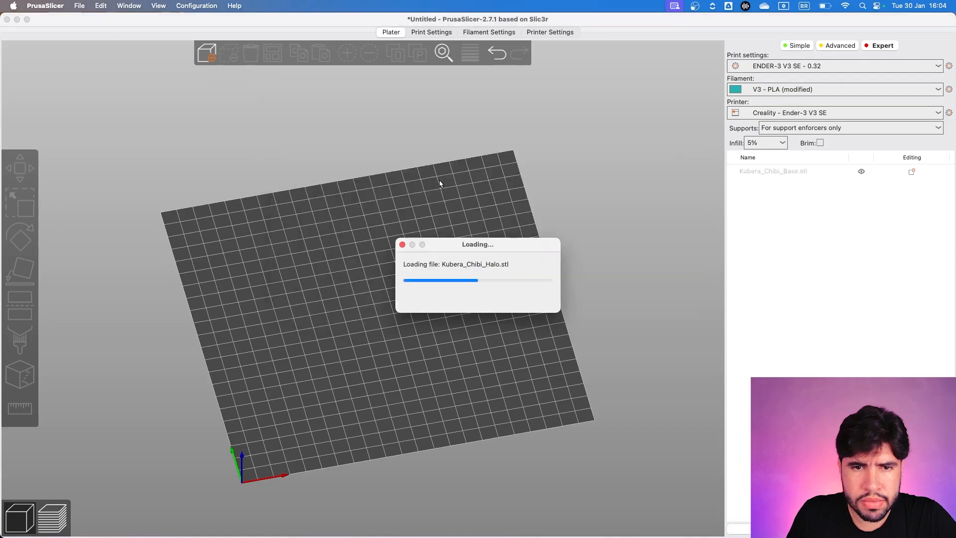
Examine the base and halo on the plate up close and from several angles
drag(568, 307, 537, 234)
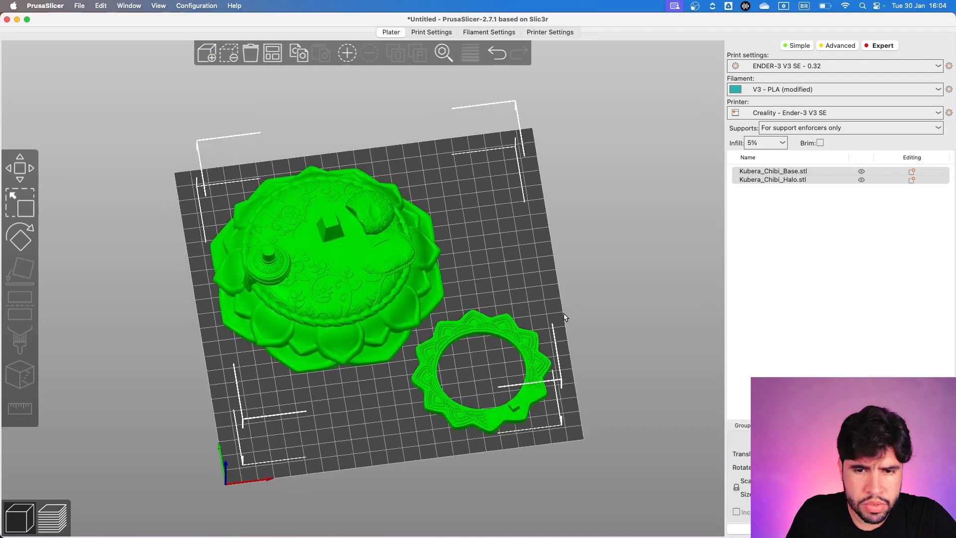
scroll(536, 229, up, 6)
drag(431, 271, 441, 321)
scroll(440, 324, up, 6)
drag(426, 367, 436, 355)
scroll(519, 367, down, 5)
scroll(520, 370, down, 5)
drag(500, 379, 486, 398)
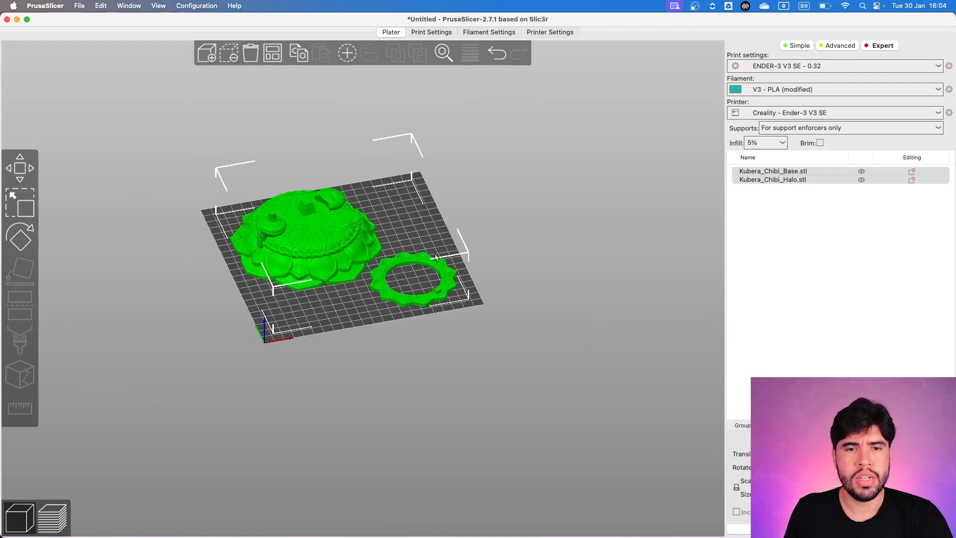
Clear the build plate and import all Kubera_Chibi STL files except Kubera_Chibi_Base.stl and Kubera_Chibi_Halo.stl
click(251, 52)
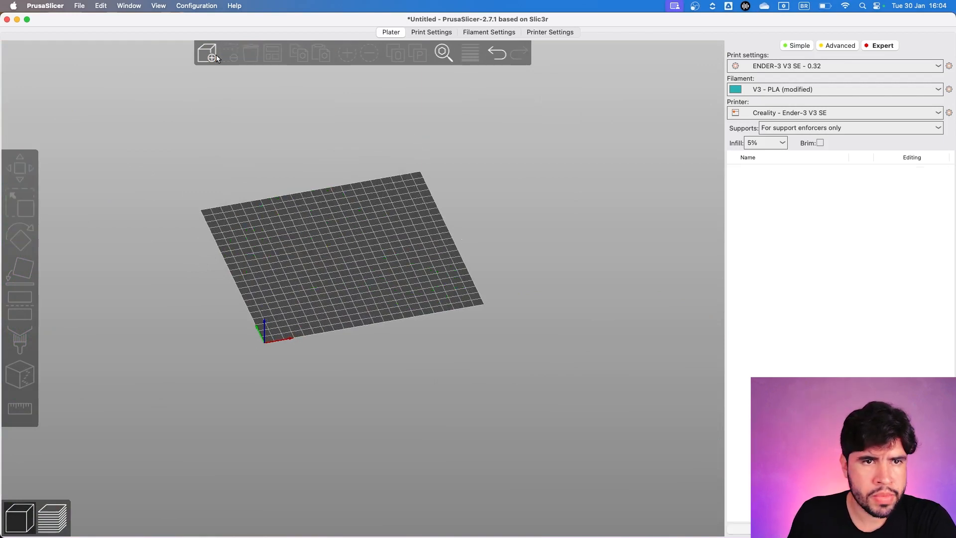
click(216, 59)
click(653, 153)
shift+click(654, 177)
key(super+a)
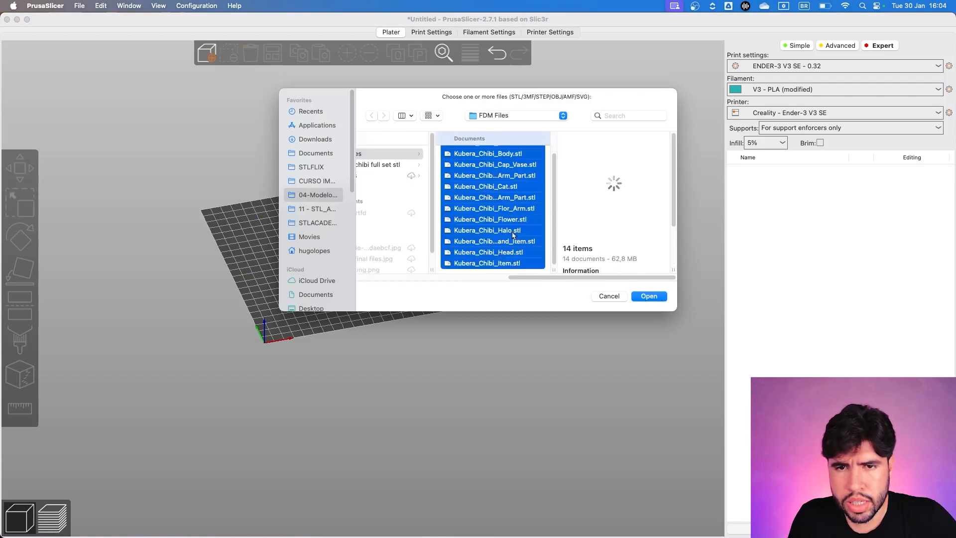
super+click(530, 229)
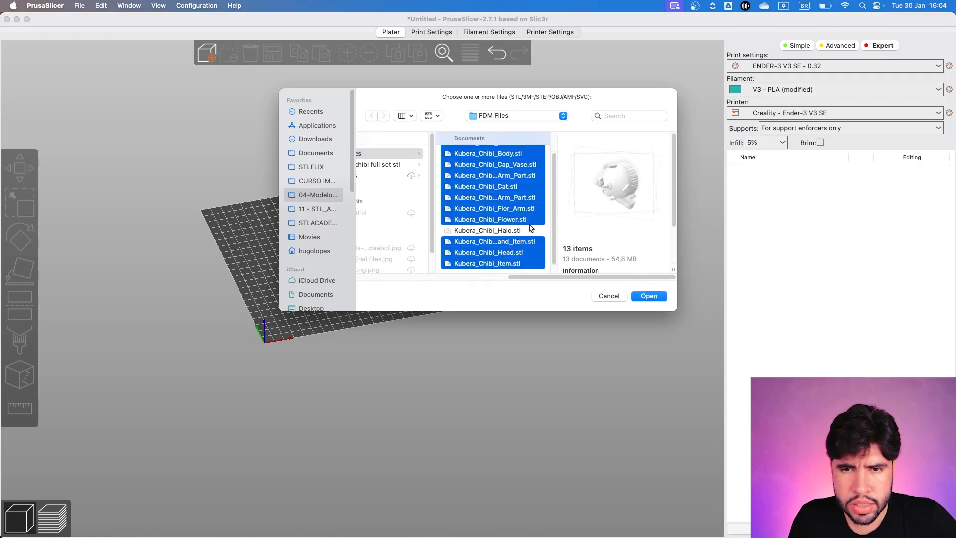
scroll(543, 199, up, 3)
super+click(532, 174)
scroll(518, 179, down, 3)
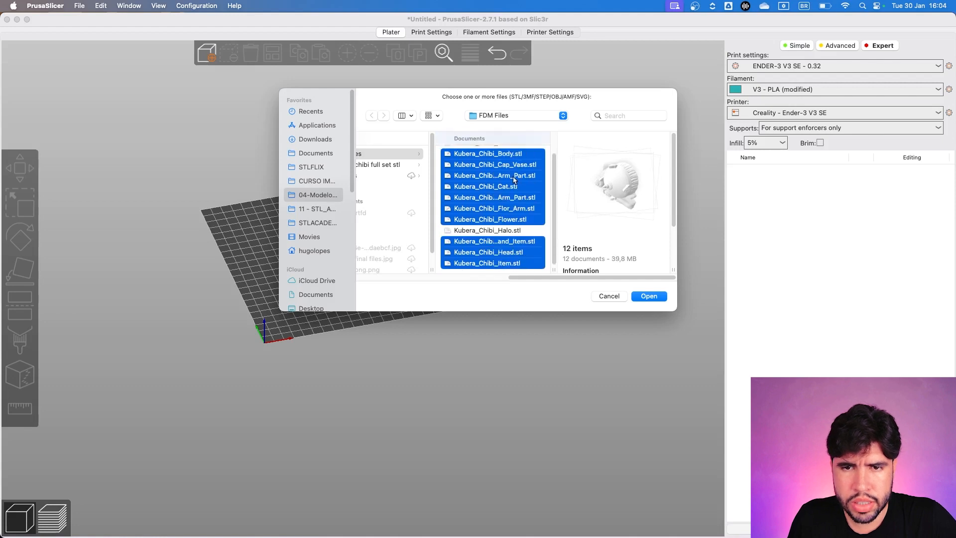
scroll(552, 183, up, 2)
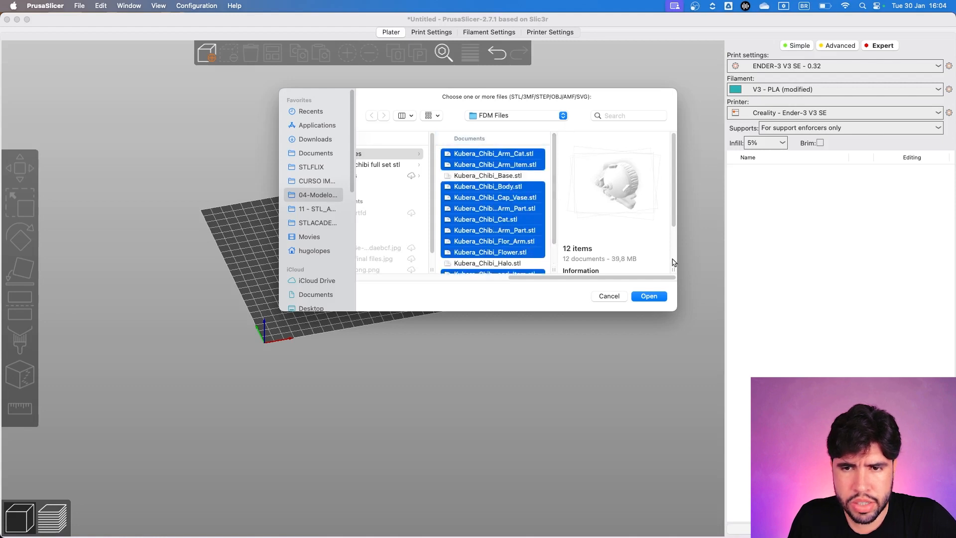
click(649, 296)
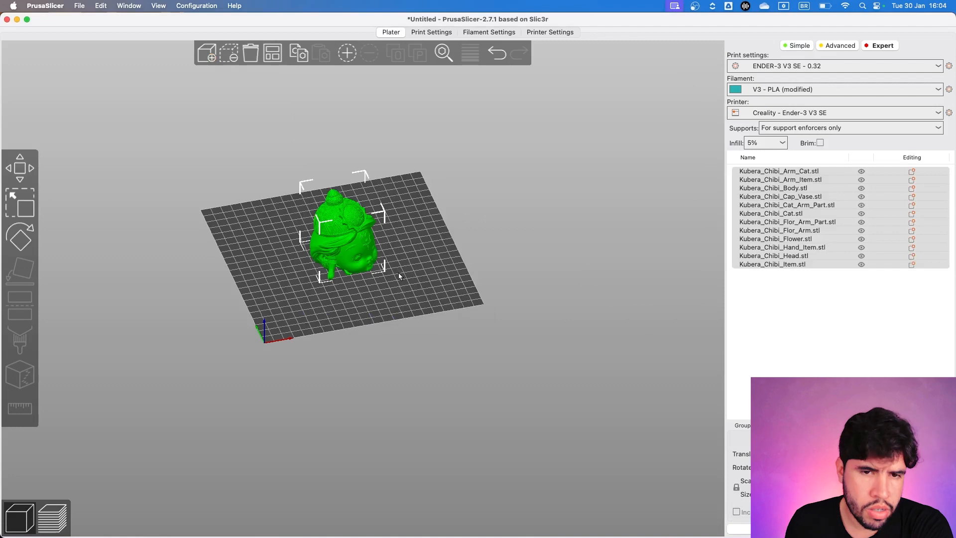
Examine the imported parts from several angles, including the undersides of the head, arms and cat
drag(492, 213, 488, 245)
scroll(464, 225, up, 3)
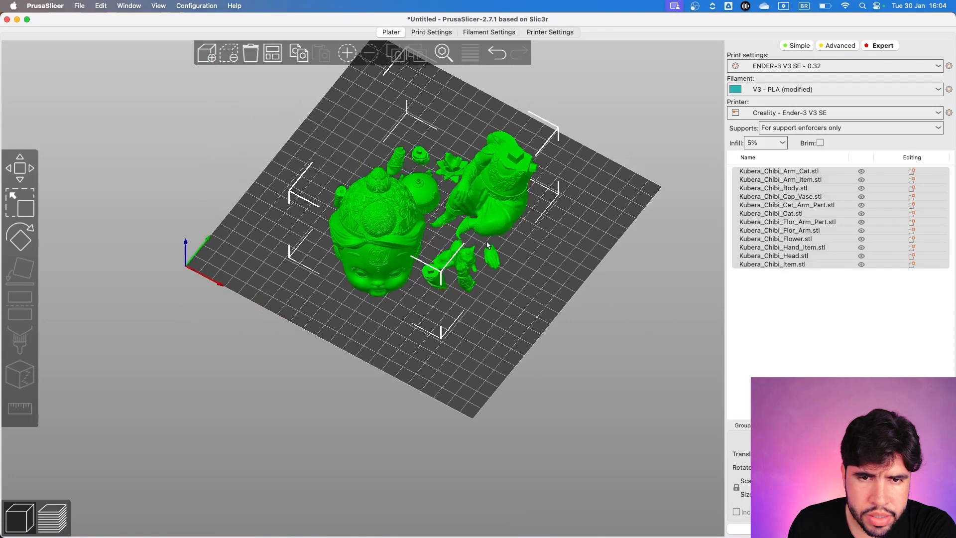
scroll(591, 269, up, 3)
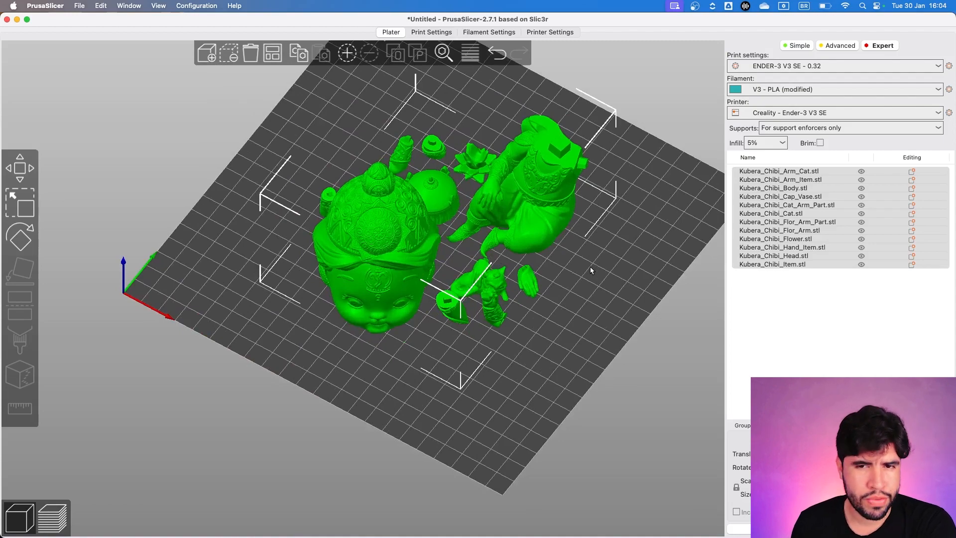
drag(590, 261, 543, 337)
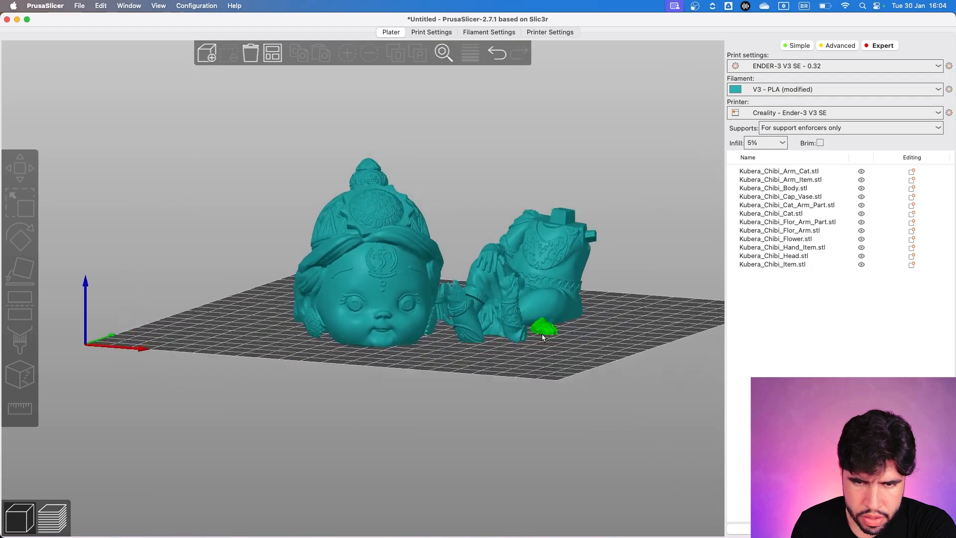
scroll(542, 337, up, 10)
middle_drag(612, 343, 348, 279)
scroll(482, 360, down, 5)
drag(482, 361, 518, 353)
scroll(517, 353, up, 4)
drag(595, 331, 597, 302)
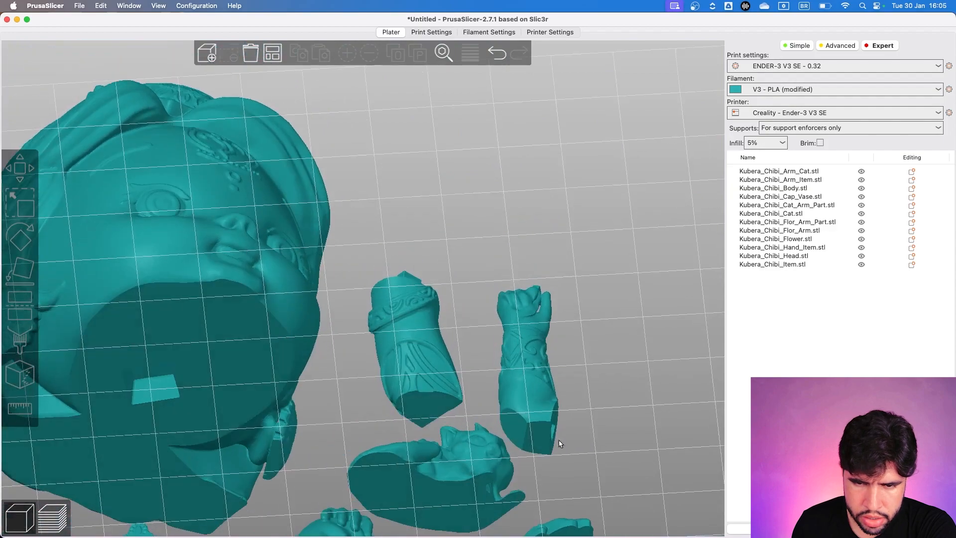
scroll(555, 386, up, 5)
scroll(553, 387, down, 7)
drag(474, 220, 512, 309)
scroll(474, 274, down, 5)
scroll(535, 286, down, 5)
scroll(518, 309, up, 3)
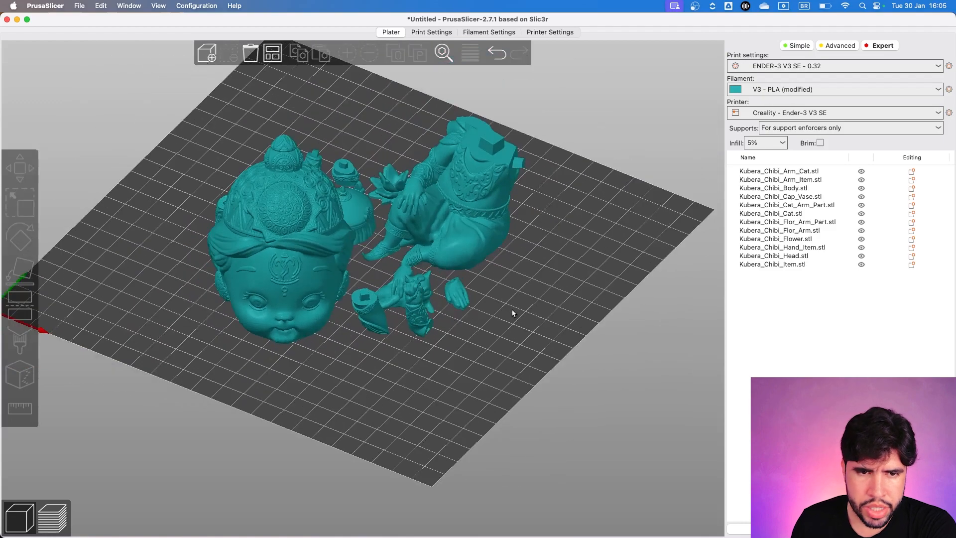
Select the head, body and smaller parts in turn to review them individually, finishing with the head selected
click(319, 249)
click(461, 198)
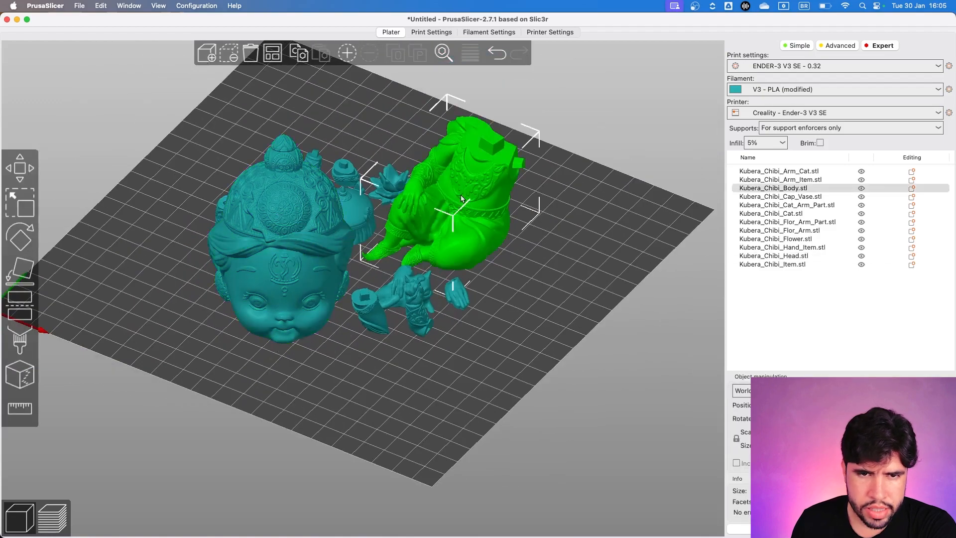
click(411, 321)
click(395, 299)
click(458, 288)
click(356, 195)
mouse_move(530, 286)
mouse_down()
mouse_move(530, 300)
mouse_move(528, 291)
mouse_up()
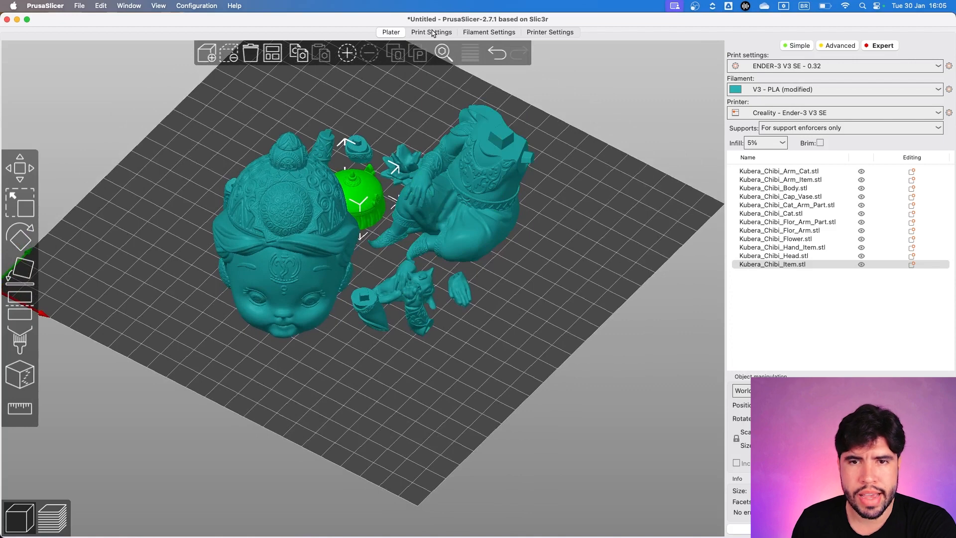
click(471, 209)
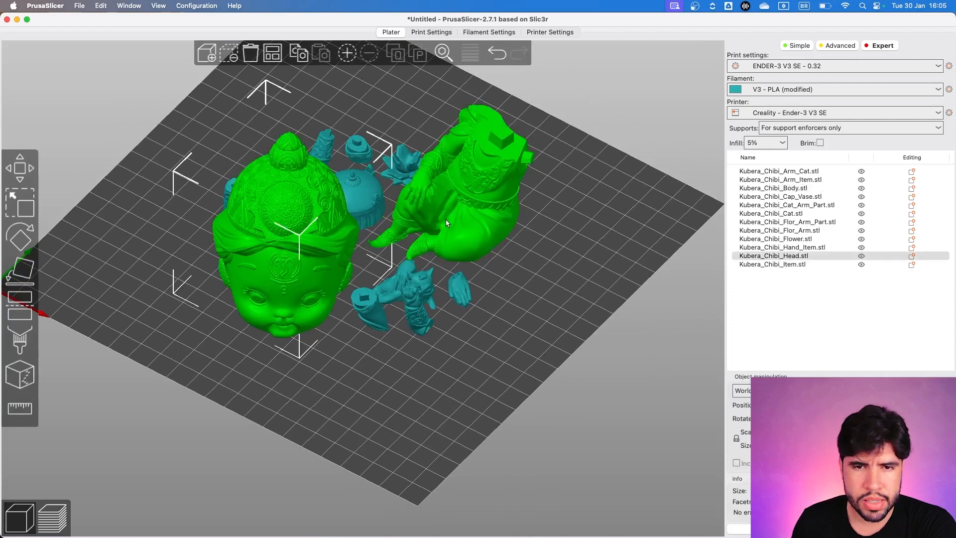
click(294, 262)
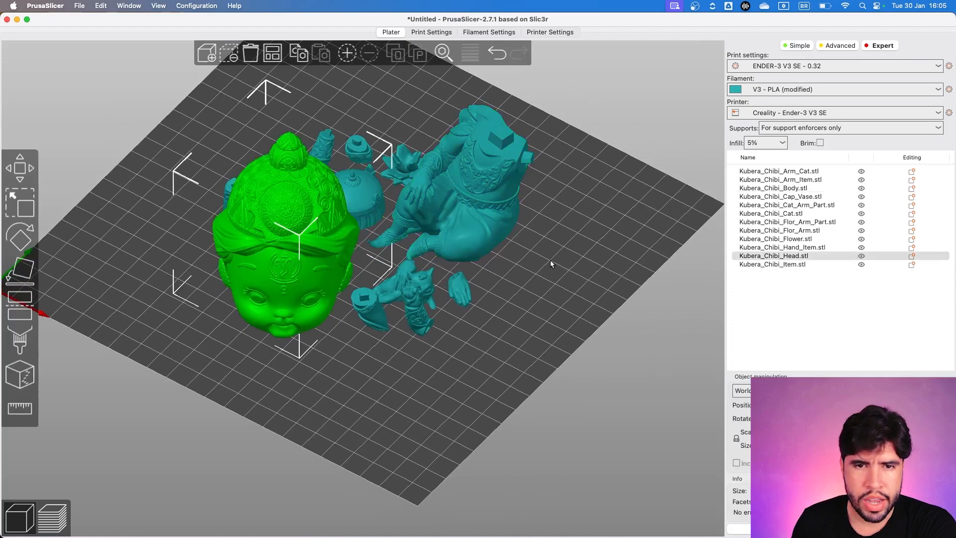
Select the cat arm part and neighbouring small parts in turn, reviewing their undersides and connection sockets
click(483, 234)
drag(572, 304, 407, 346)
click(416, 301)
click(368, 312)
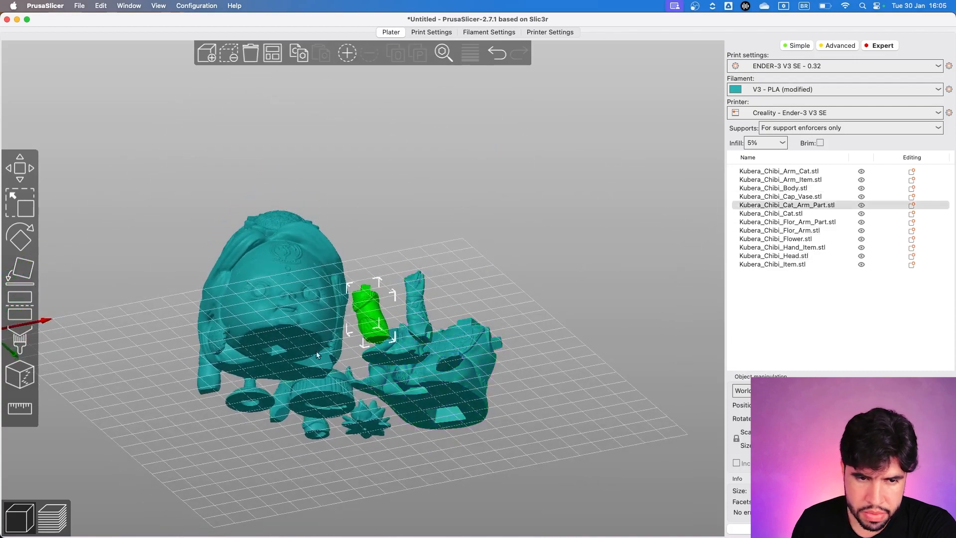
click(221, 391)
click(247, 398)
drag(279, 438, 352, 444)
click(227, 445)
drag(228, 473, 302, 484)
Examine the item arm up close from below, and the whole set of parts from above
scroll(267, 334, up, 3)
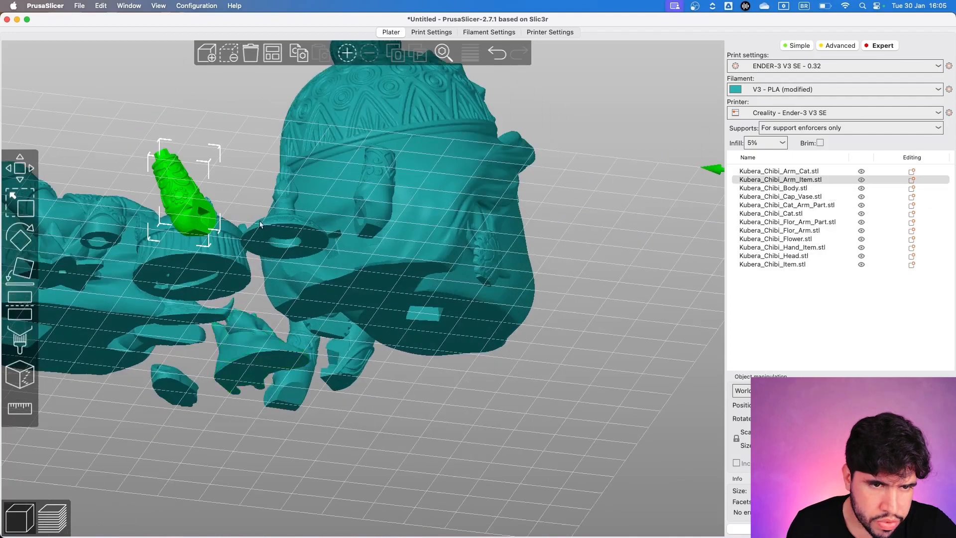
scroll(269, 140, up, 3)
drag(278, 137, 206, 189)
scroll(206, 189, down, 10)
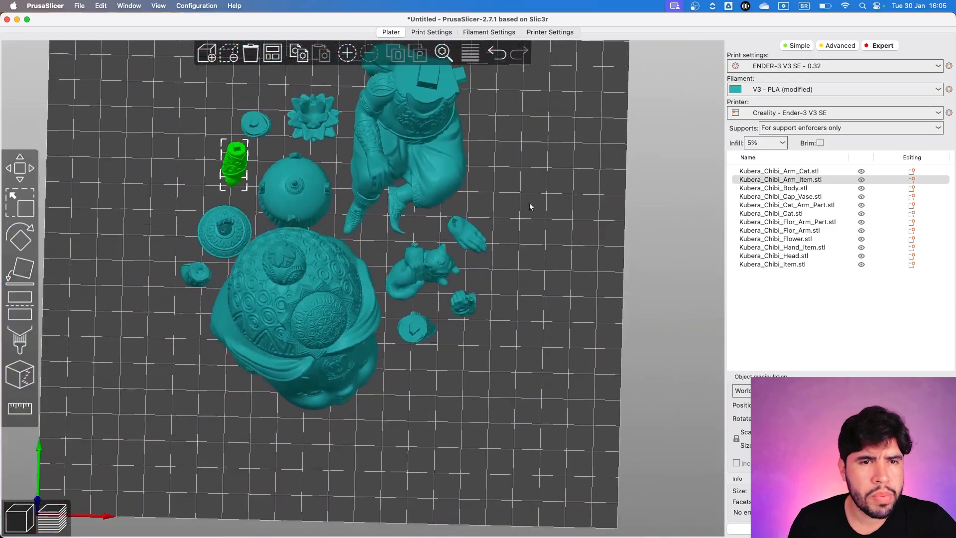
drag(529, 211, 529, 183)
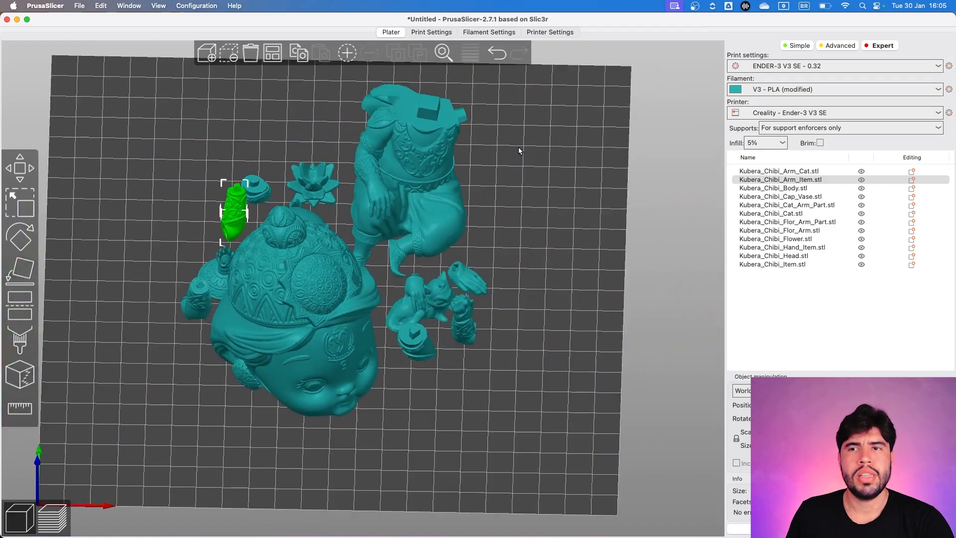
Load the print preset ENDER-3 V3 SE - 0.12 and return to the build plate
click(425, 34)
click(150, 48)
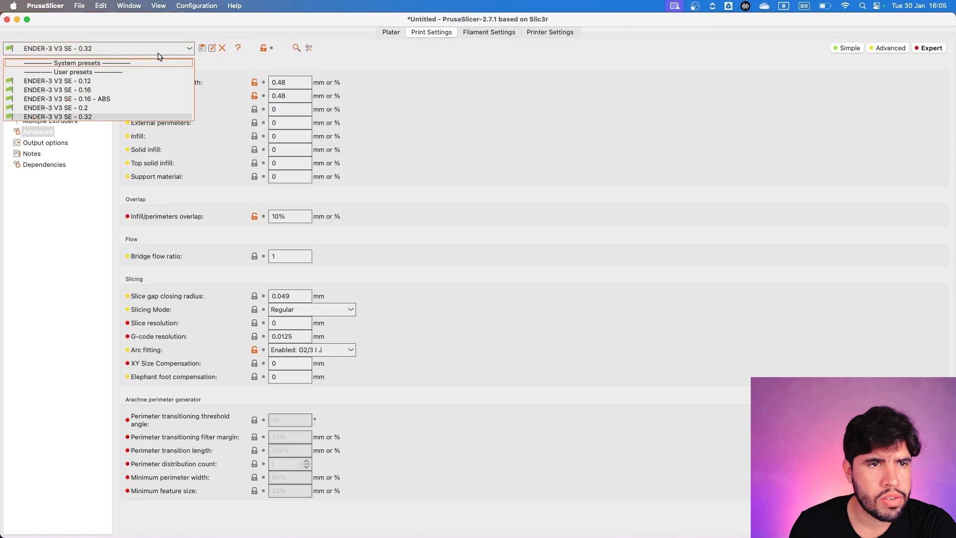
click(150, 81)
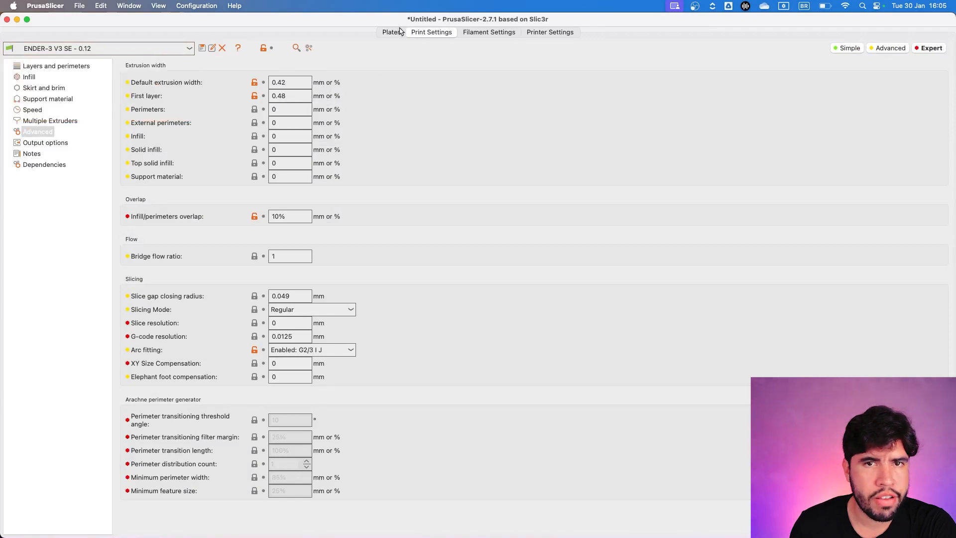
click(383, 37)
Examine the arm pieces, hand and cat up close, comparing their small size with the head and body
scroll(501, 221, down, 3)
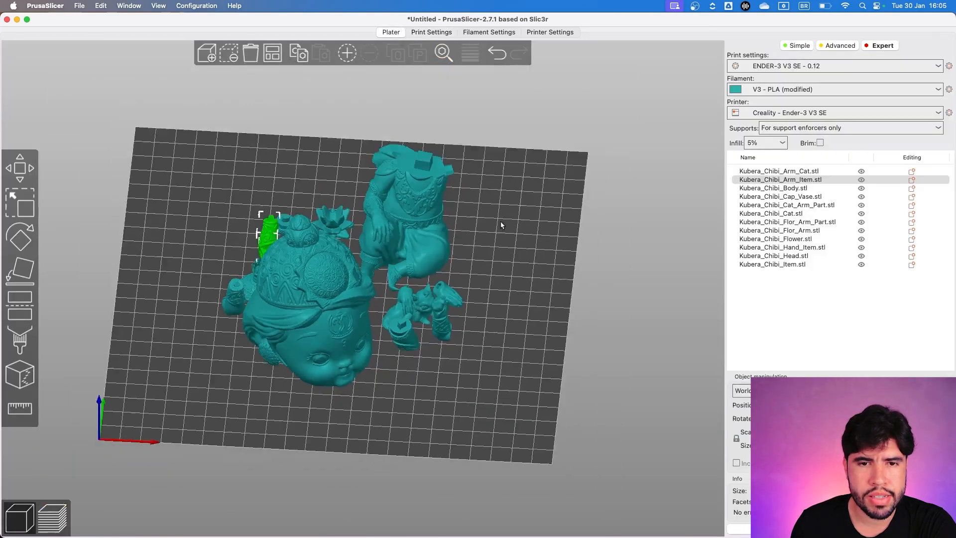
drag(501, 221, 494, 209)
scroll(473, 334, up, 3)
scroll(473, 338, up, 8)
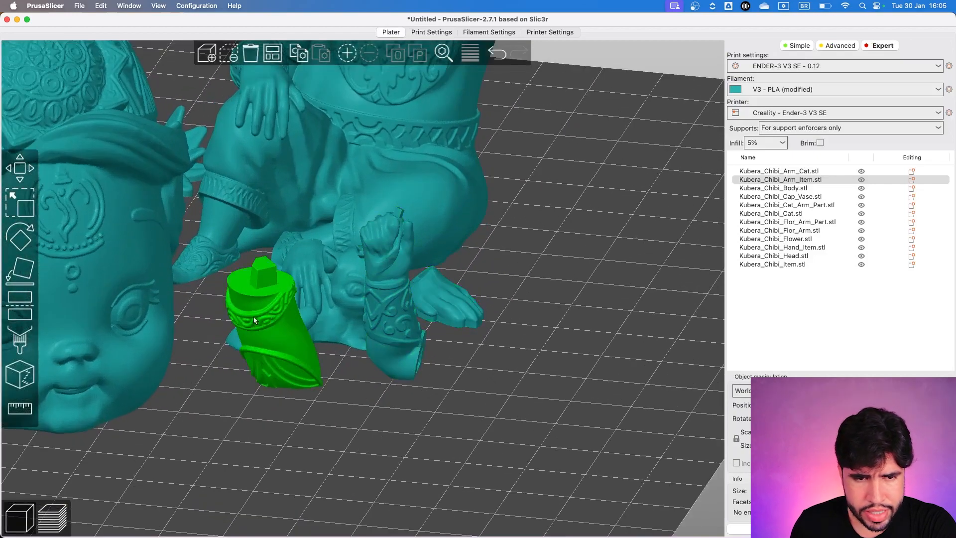
drag(487, 335, 371, 313)
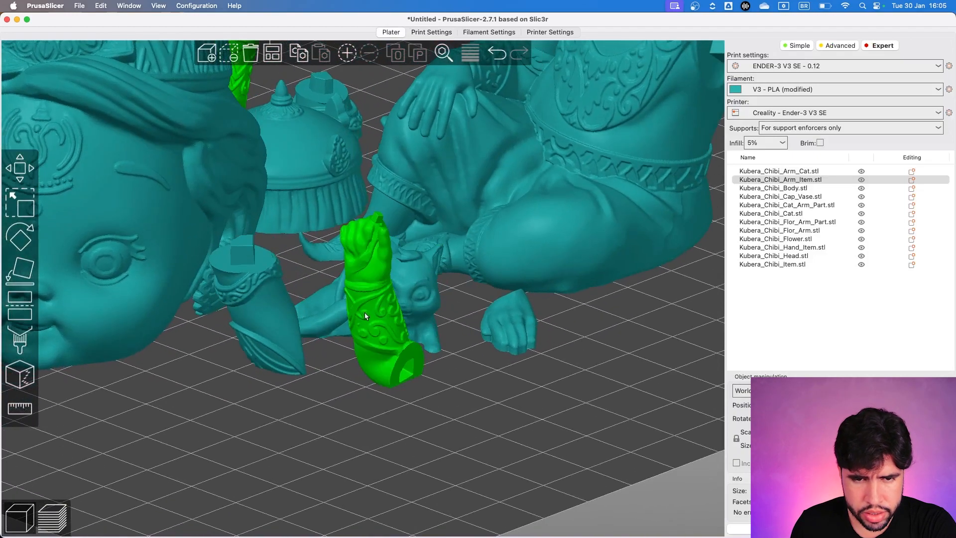
scroll(325, 333, down, 4)
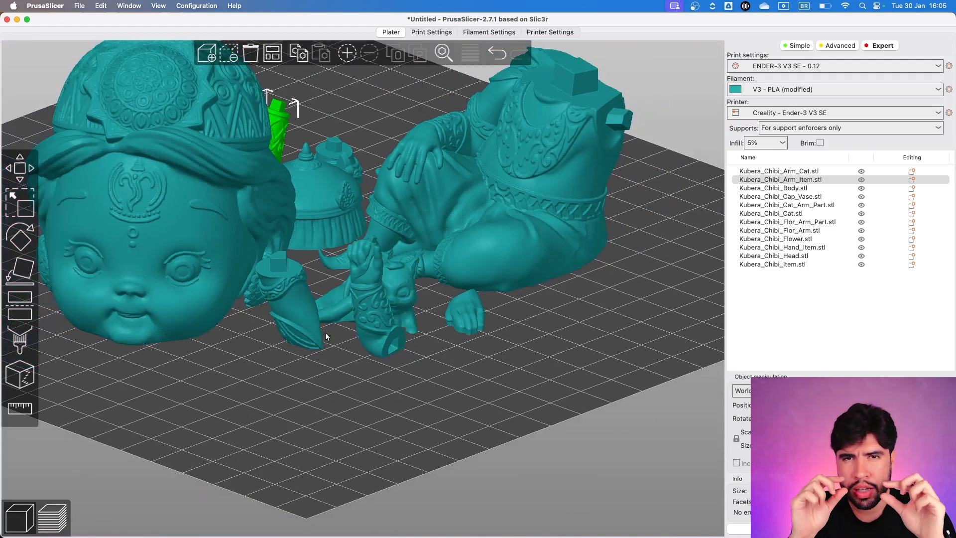
key(XF86AudioLowerVolume)
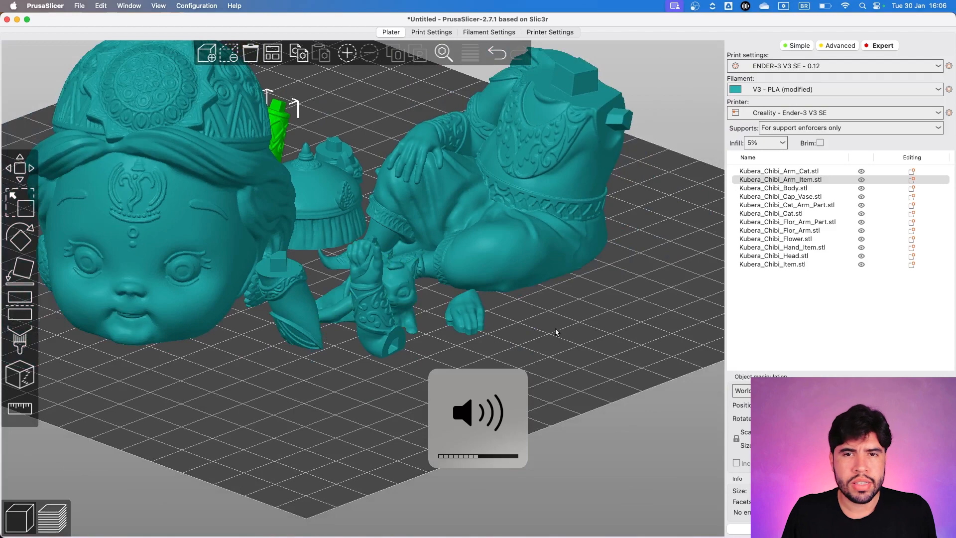
scroll(642, 354, down, 1)
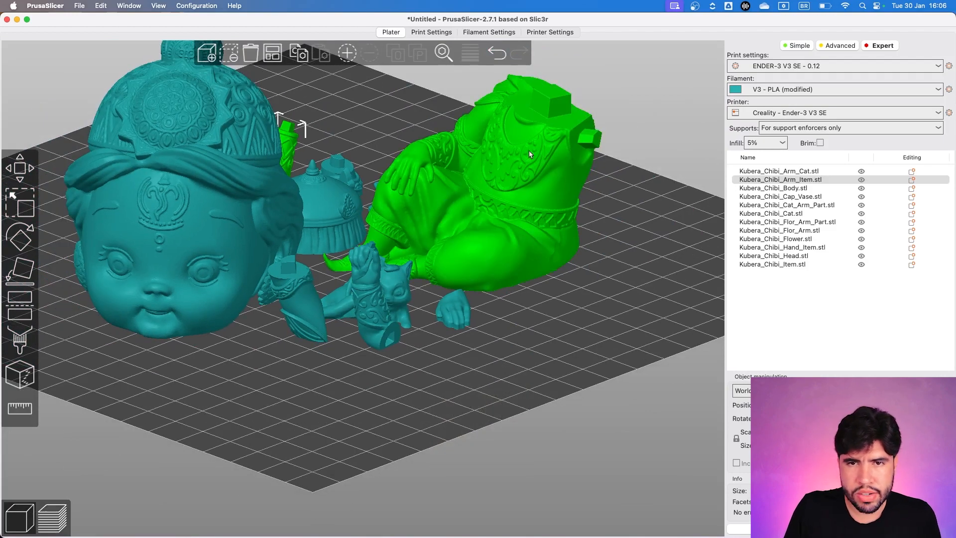
Remove the head and body from the plate and arrange the remaining small parts close together
drag(636, 222, 624, 219)
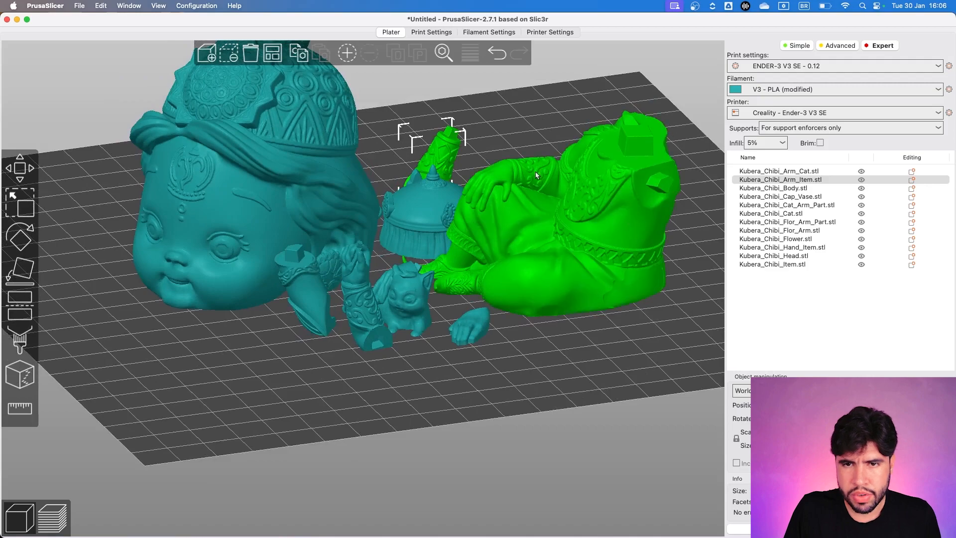
drag(606, 259, 527, 404)
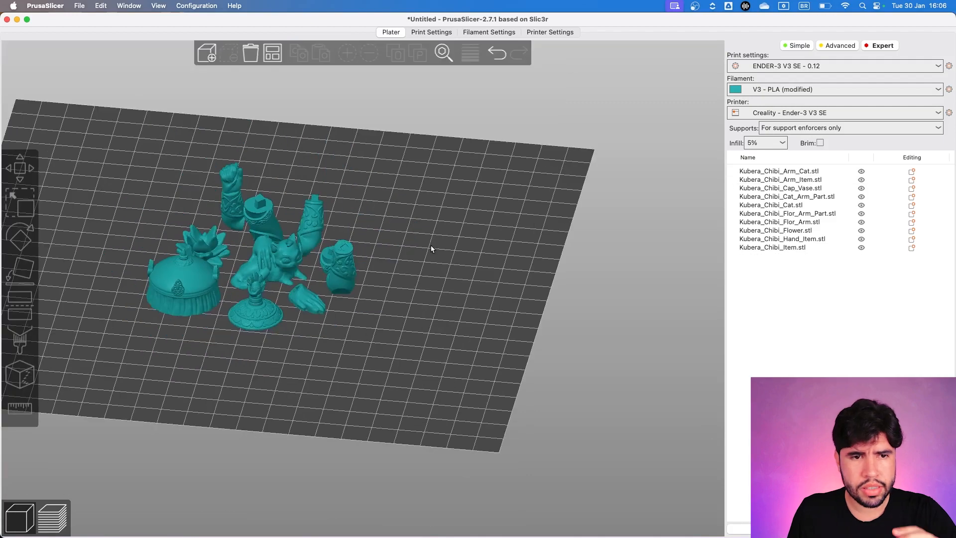
drag(500, 253, 507, 285)
Set the brim width to 5 mm and the brim separation gap to 0.05 mm
click(432, 32)
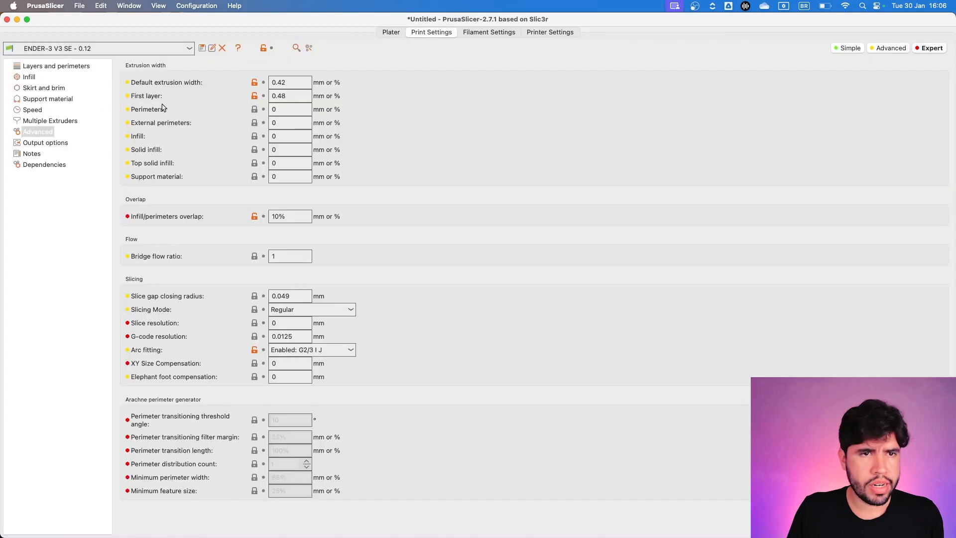
click(29, 92)
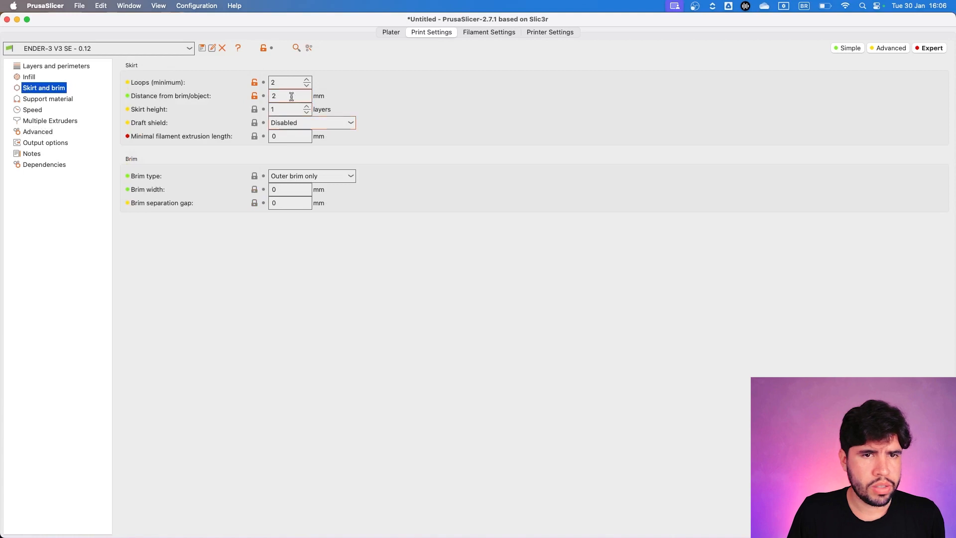
click(294, 191)
click(308, 201)
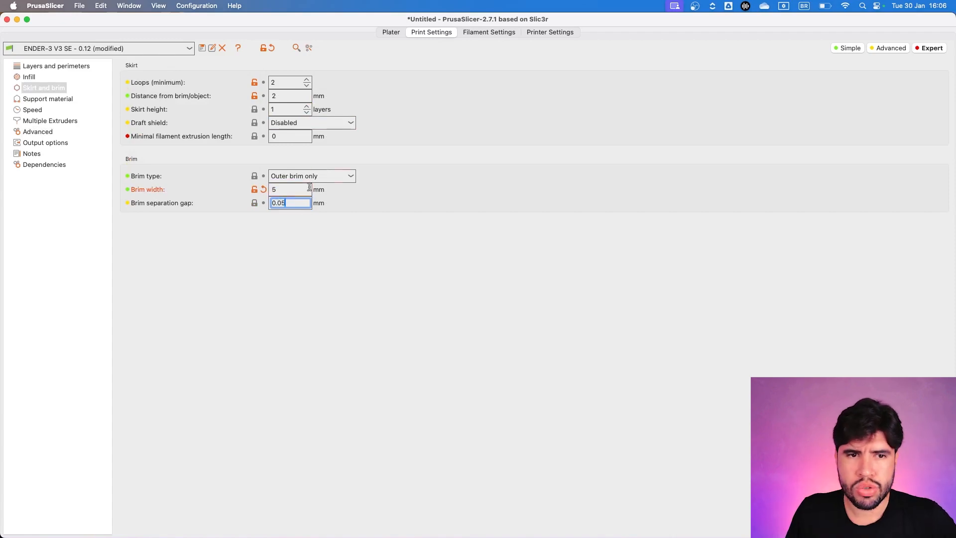
text(0.05)
key(shift+Tab)
Slice the plate of small parts and inspect the brims around them in the preview
click(390, 32)
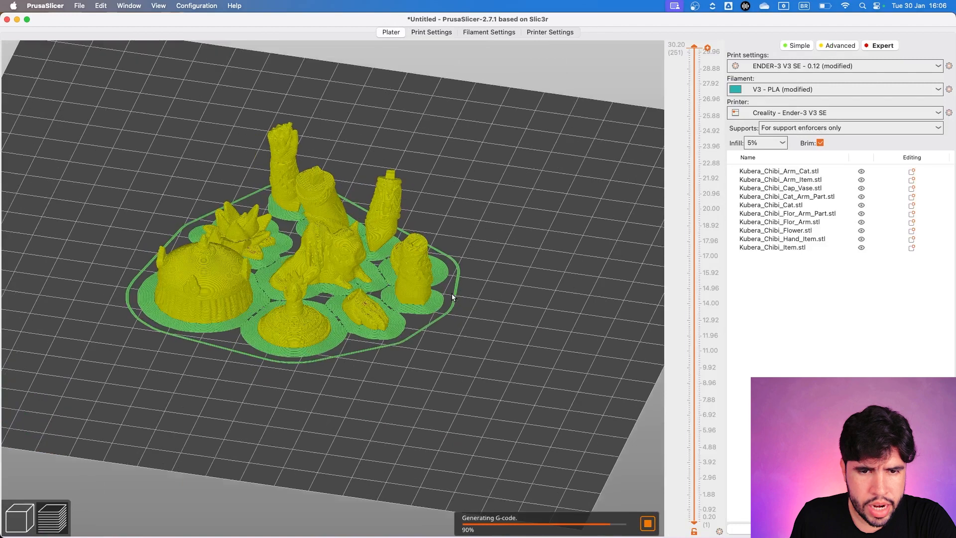
right_drag(353, 316, 427, 321)
scroll(427, 321, down, 1)
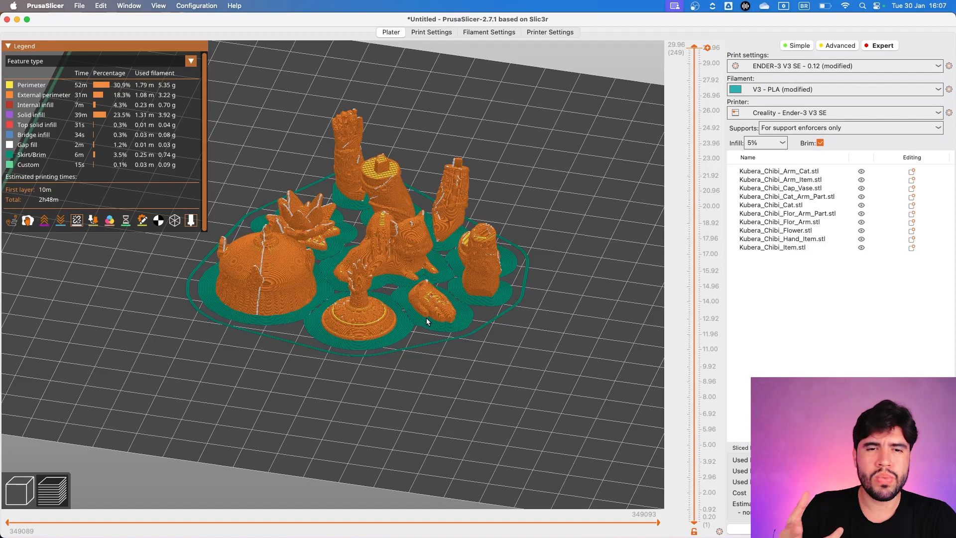
Review the print speeds, the filament temperatures and the filament's retraction length and speed overrides
click(432, 32)
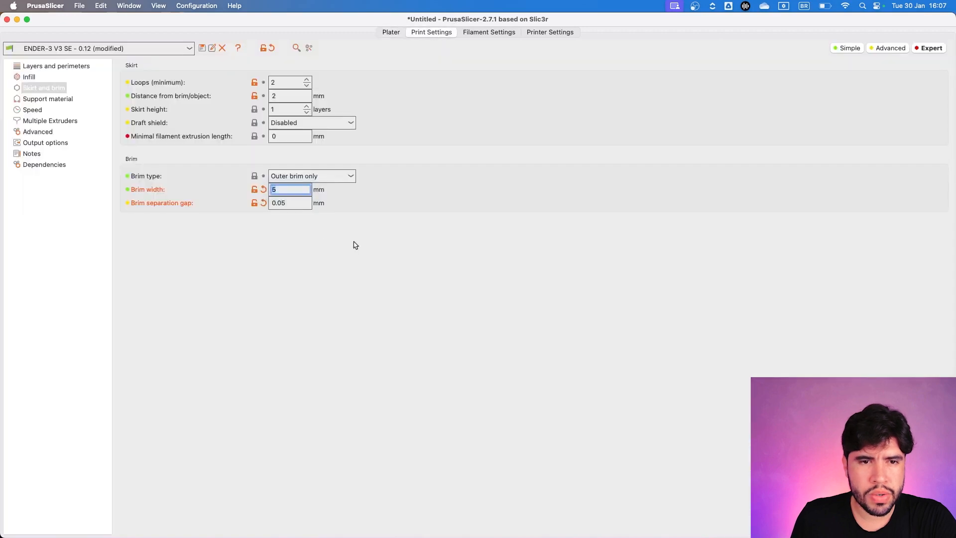
click(32, 111)
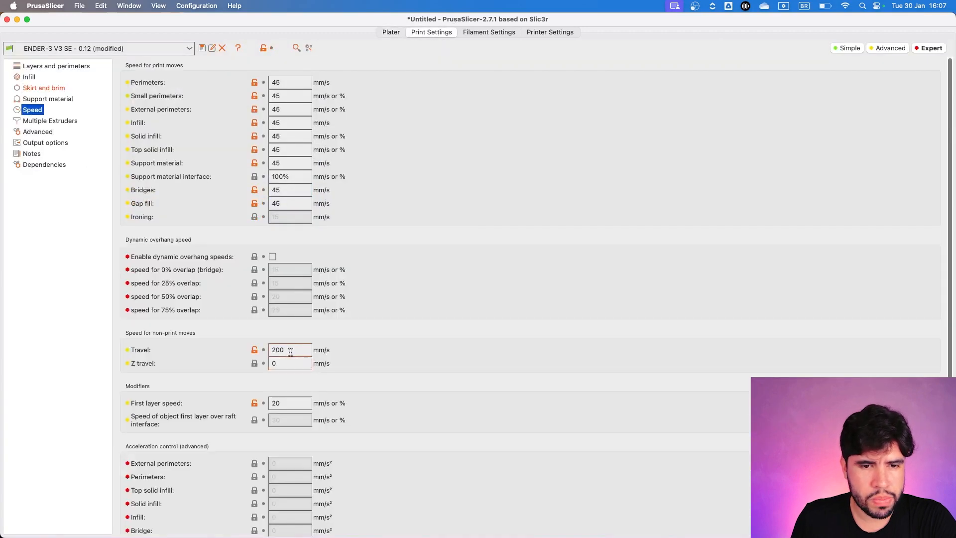
click(473, 31)
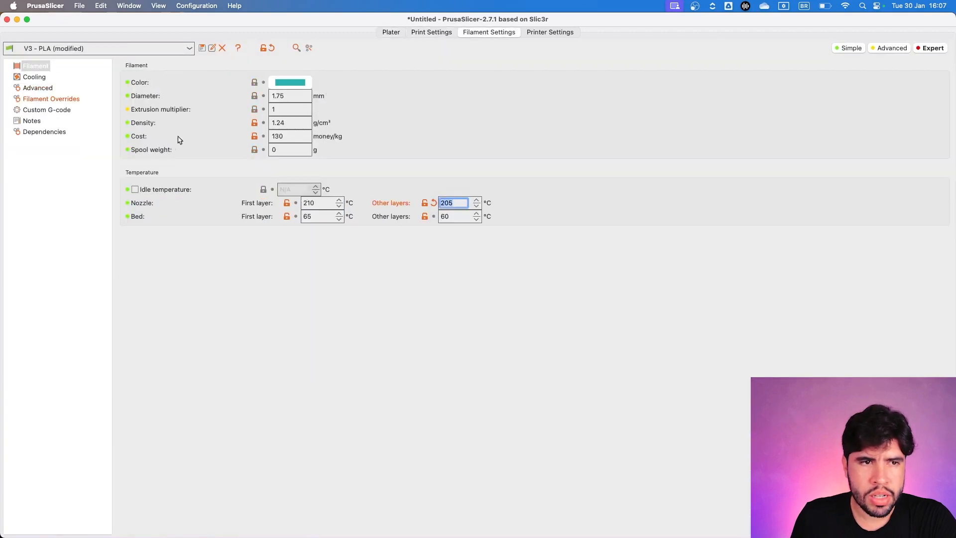
click(64, 103)
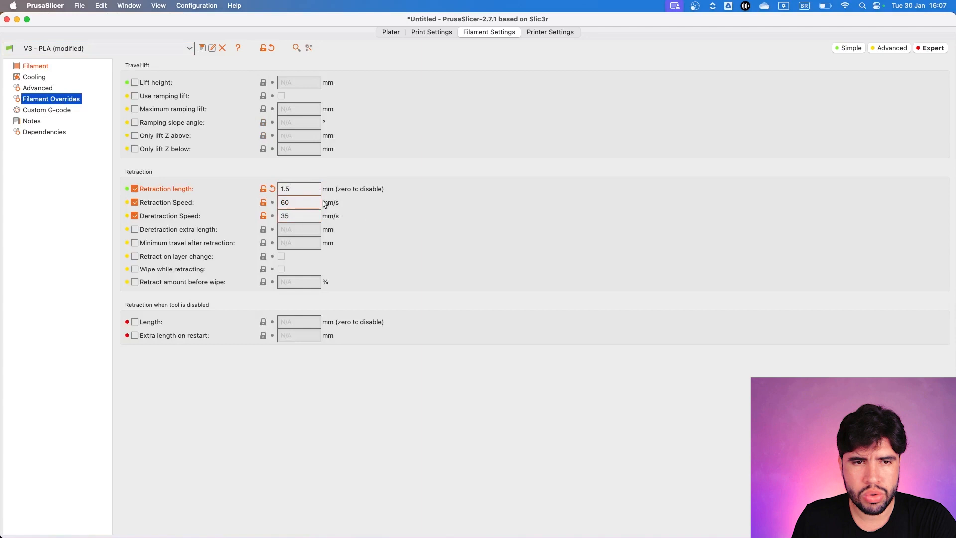
click(298, 188)
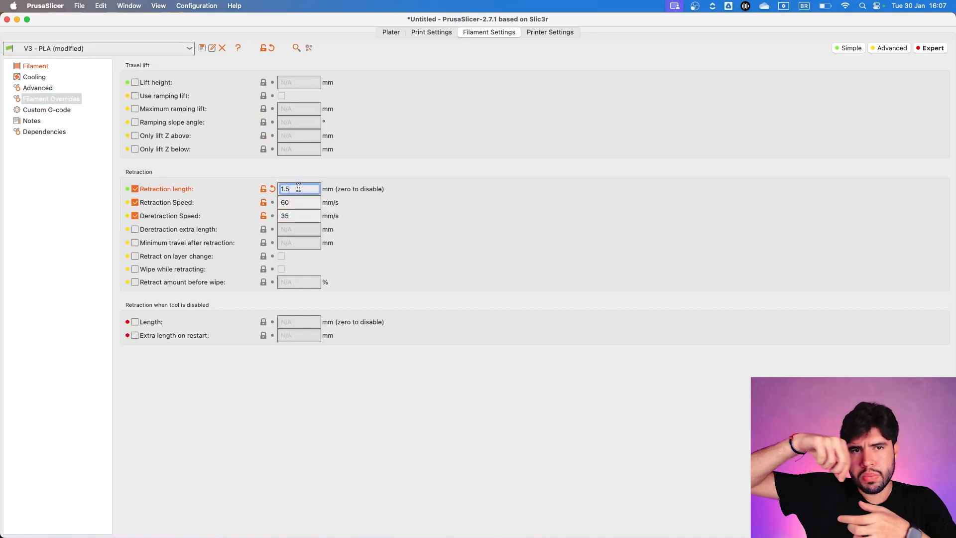
click(298, 187)
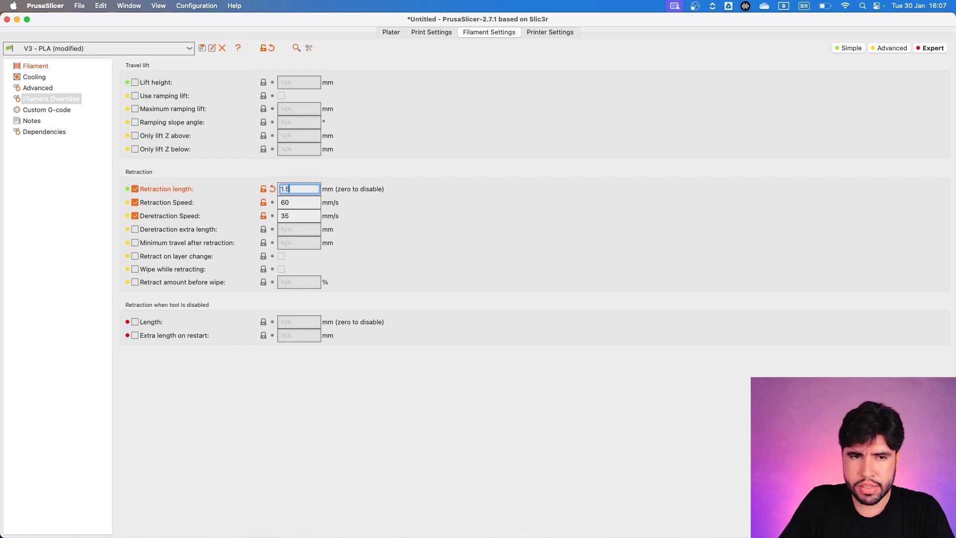
Leave the sliced preview for the 3D editor view and clear all small parts from the build plate
click(397, 32)
drag(592, 263, 590, 270)
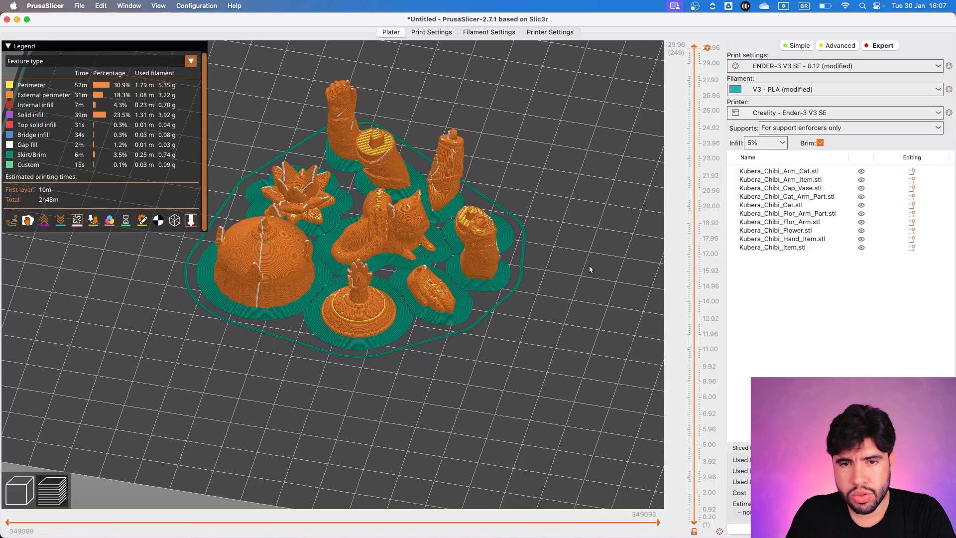
right_drag(416, 260, 468, 297)
click(20, 490)
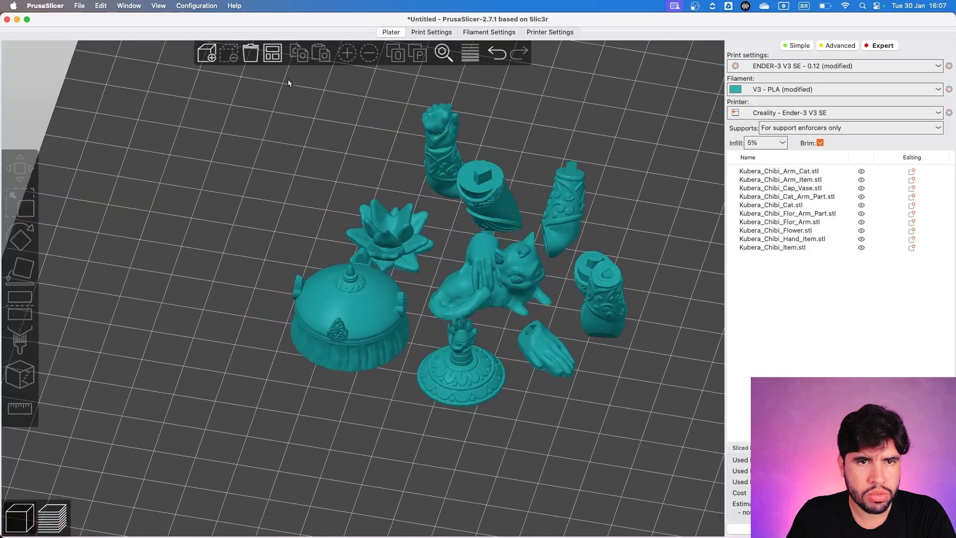
click(272, 52)
click(252, 55)
Import Kubera_Chibi_Body.stl and Kubera_Chibi_Head.stl onto the empty plate
click(213, 55)
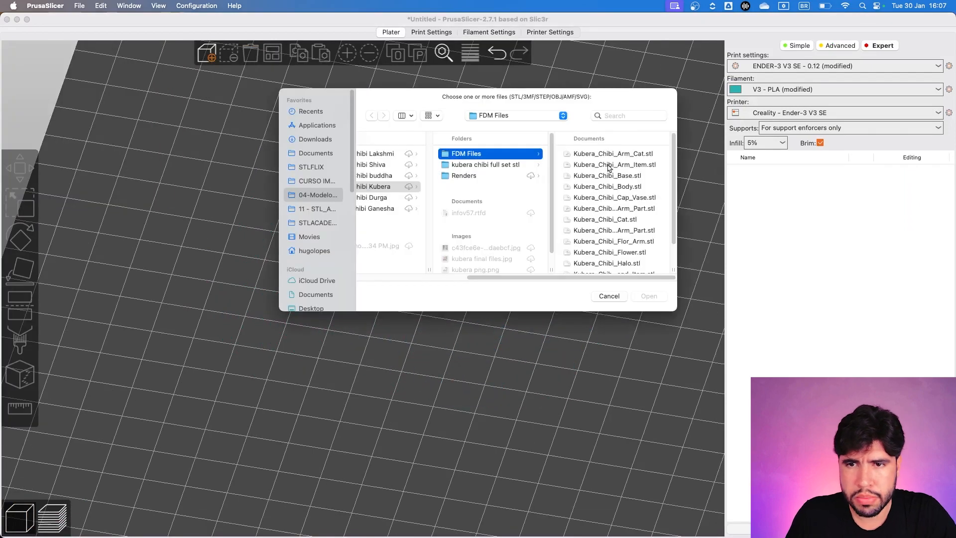
click(626, 186)
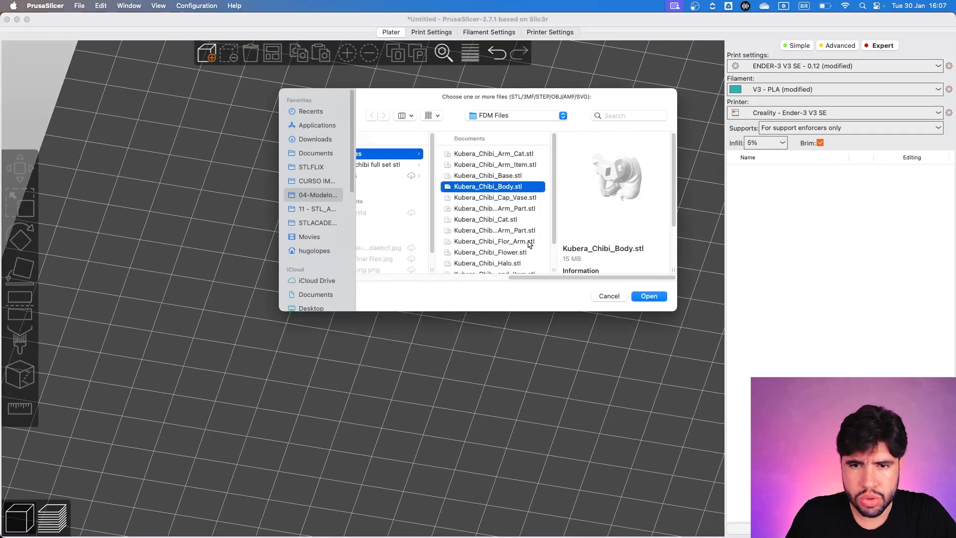
scroll(518, 260, down, 3)
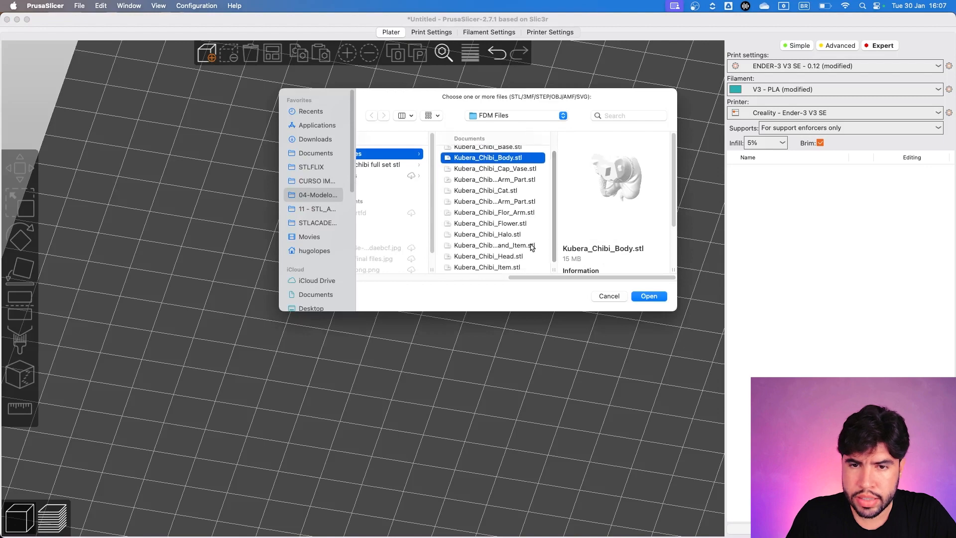
super+click(519, 257)
click(648, 296)
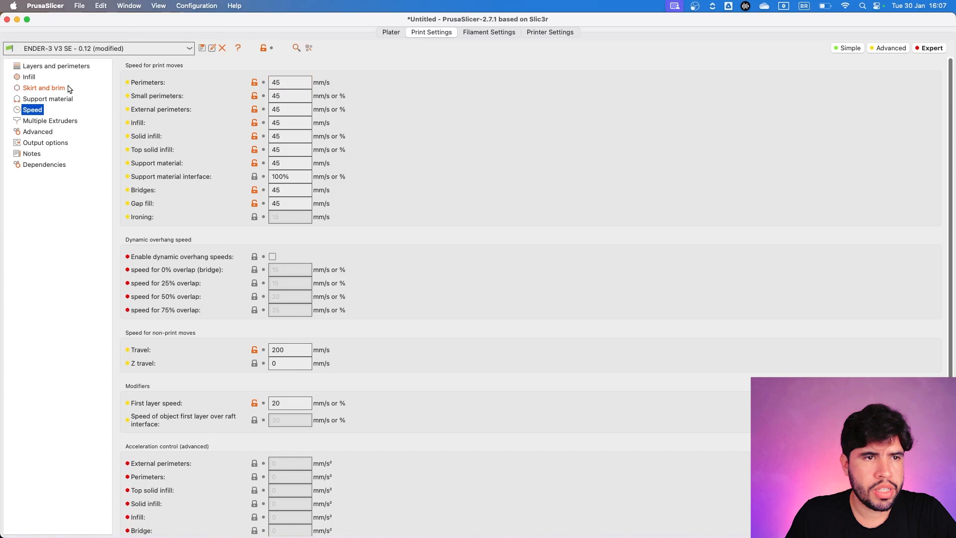
Reset the brim width and brim separation gap to the preset's 0 mm values
click(49, 88)
click(264, 190)
click(264, 202)
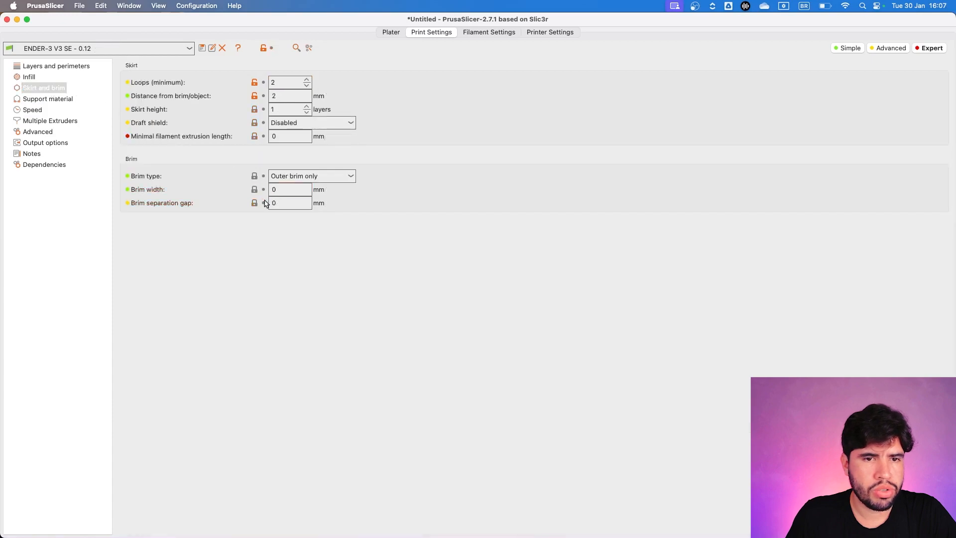
Arrange the body and head on the plate and slice them
click(396, 38)
click(278, 54)
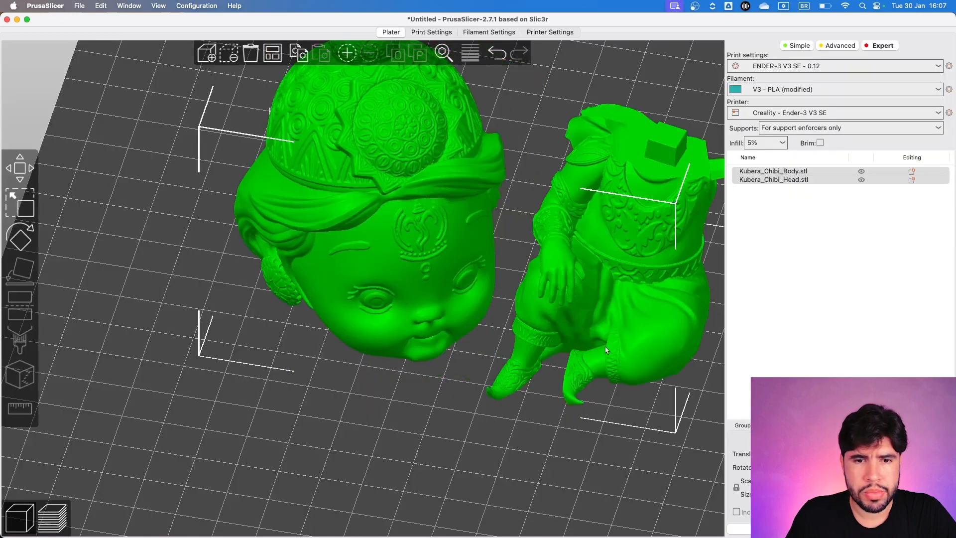
scroll(550, 335, down, 5)
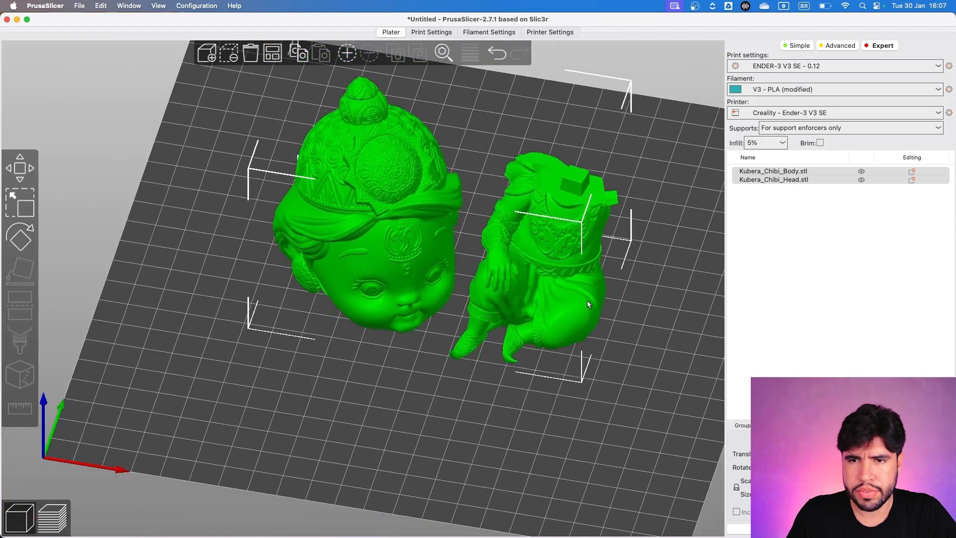
click(839, 529)
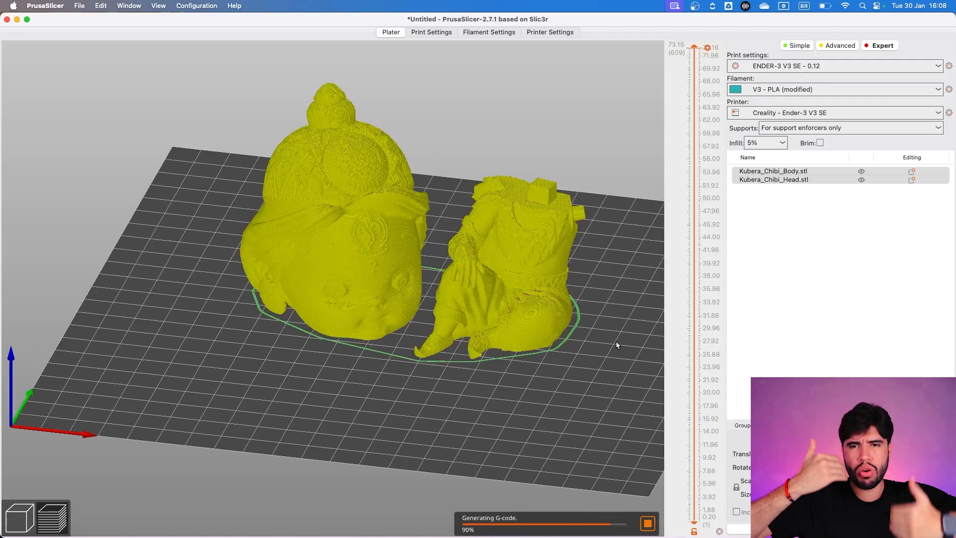
Inspect the sliced head and body from the full height down to the first layer, checking their contact with the bed
drag(617, 341, 609, 322)
drag(692, 51, 695, 496)
scroll(447, 313, up, 3)
drag(443, 312, 505, 284)
scroll(504, 284, up, 4)
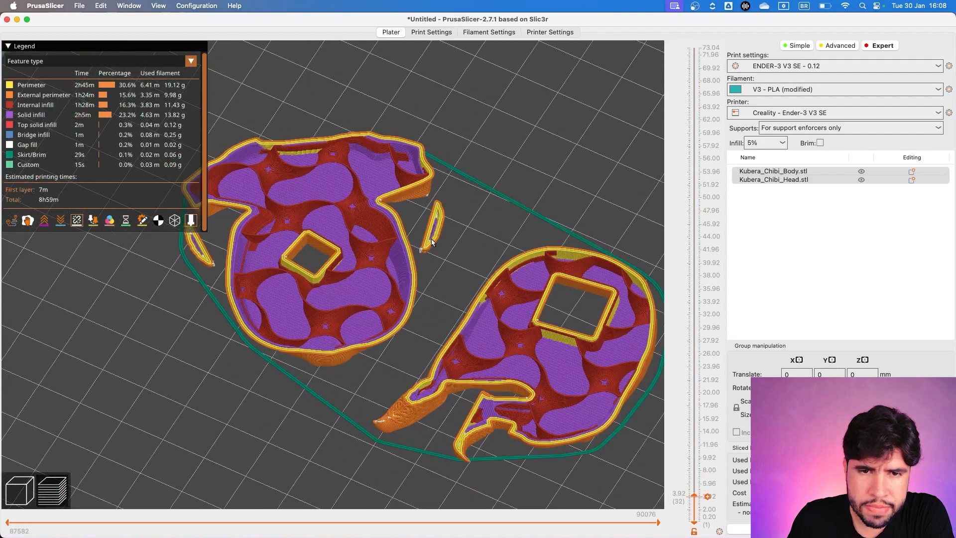
drag(694, 496, 694, 483)
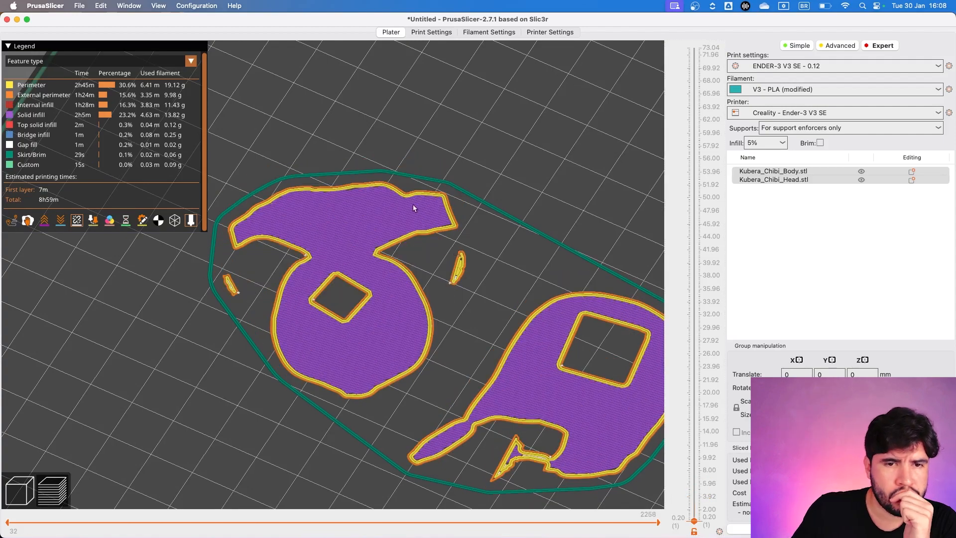
Return to the 3D editor view and add object-specific brim separation gap and brim width settings to Kubera_Chibi_Head.stl
click(33, 493)
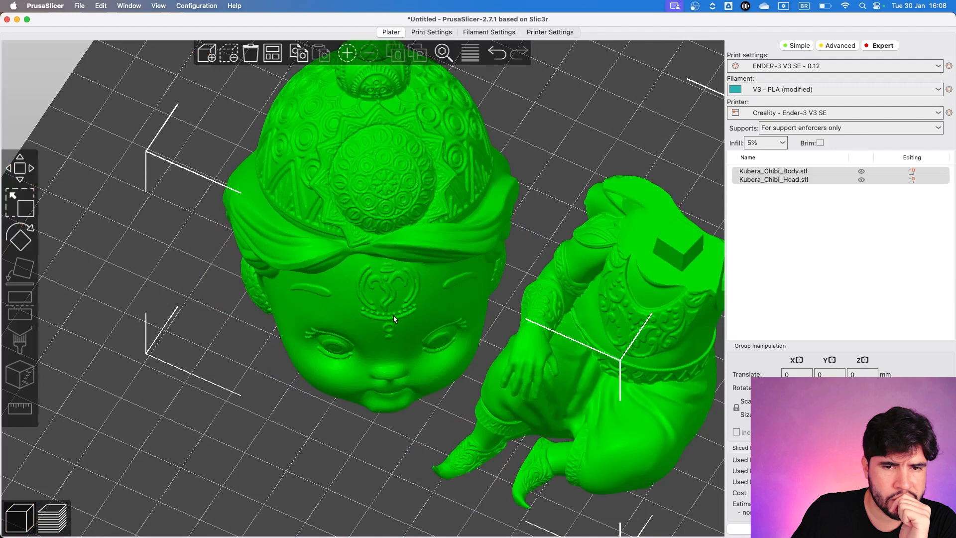
click(309, 485)
right_click(367, 321)
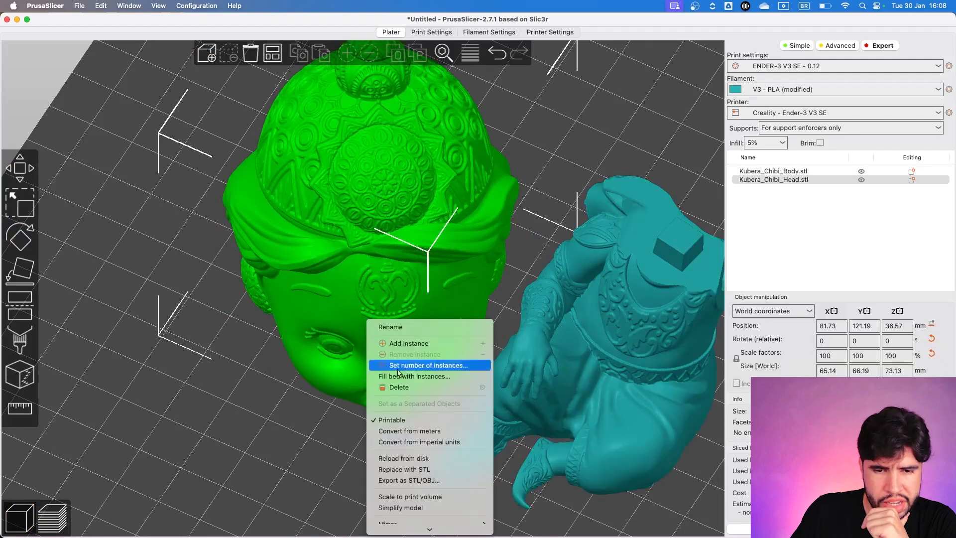
mouse_move(430, 529)
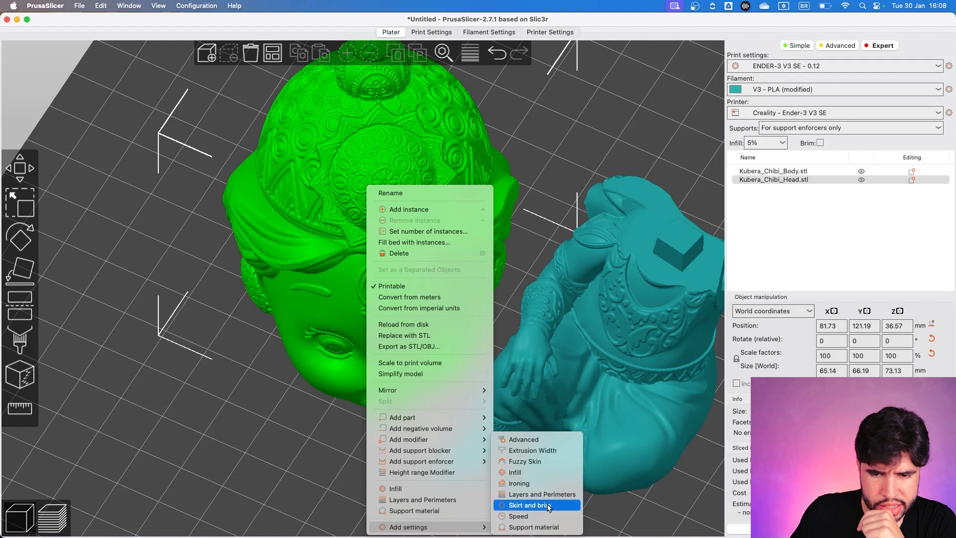
click(548, 506)
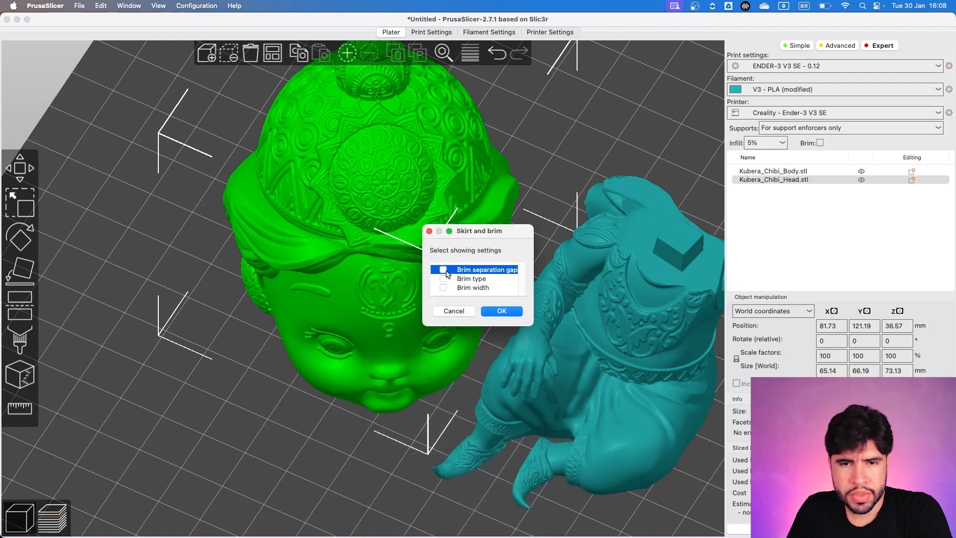
click(443, 288)
click(502, 311)
Set the head's brim separation gap to 0.1 mm and define its brim width
click(853, 367)
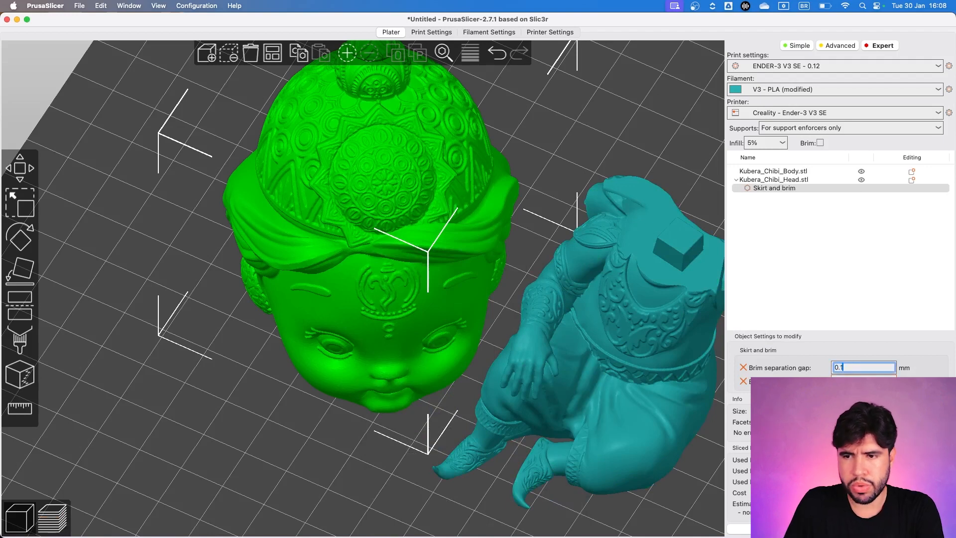
key(Escape)
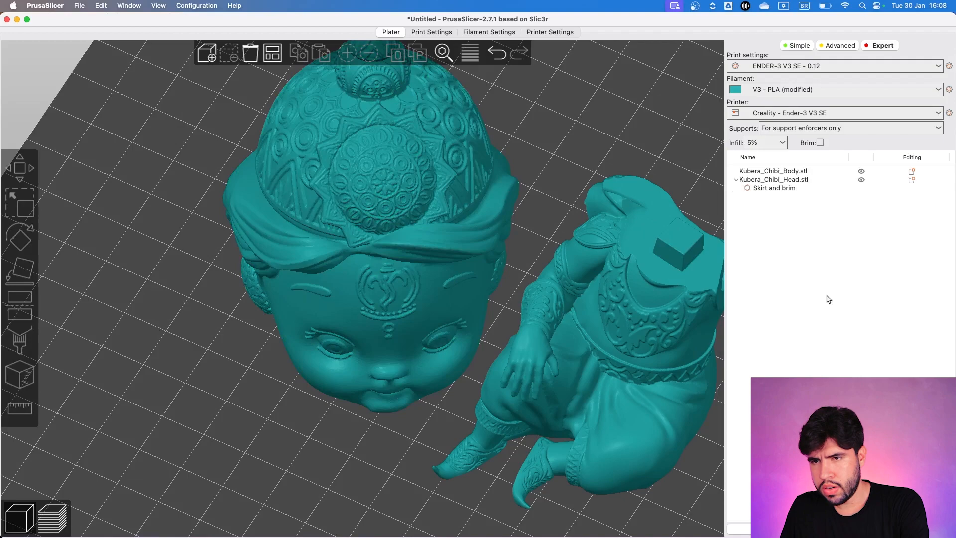
click(789, 190)
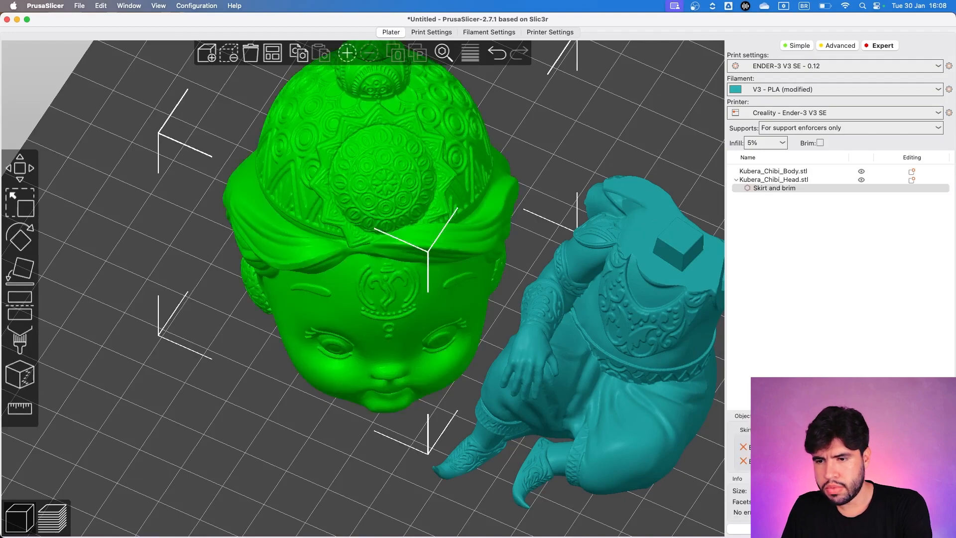
Slice the plate again and inspect the brim around the head and the brimless body from several angles
key(Tab)
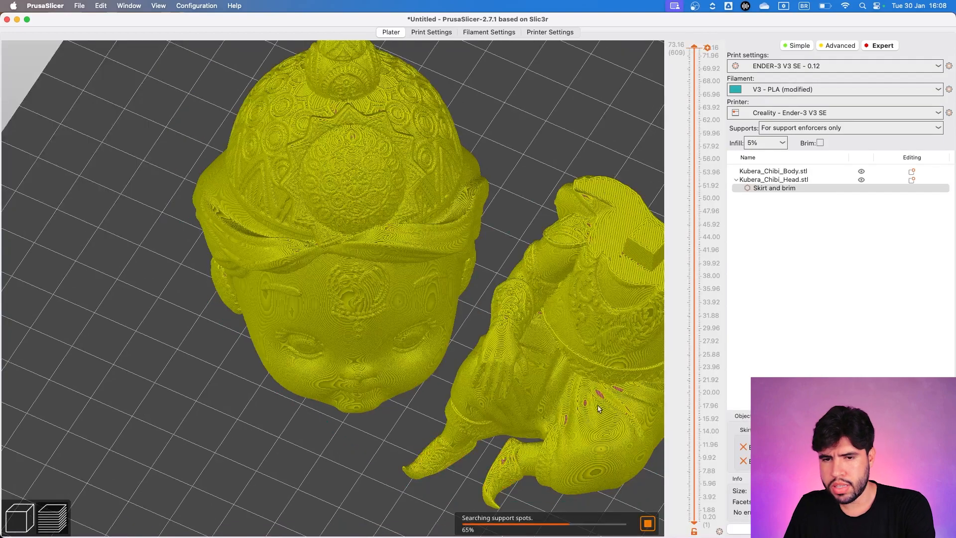
drag(552, 340, 473, 324)
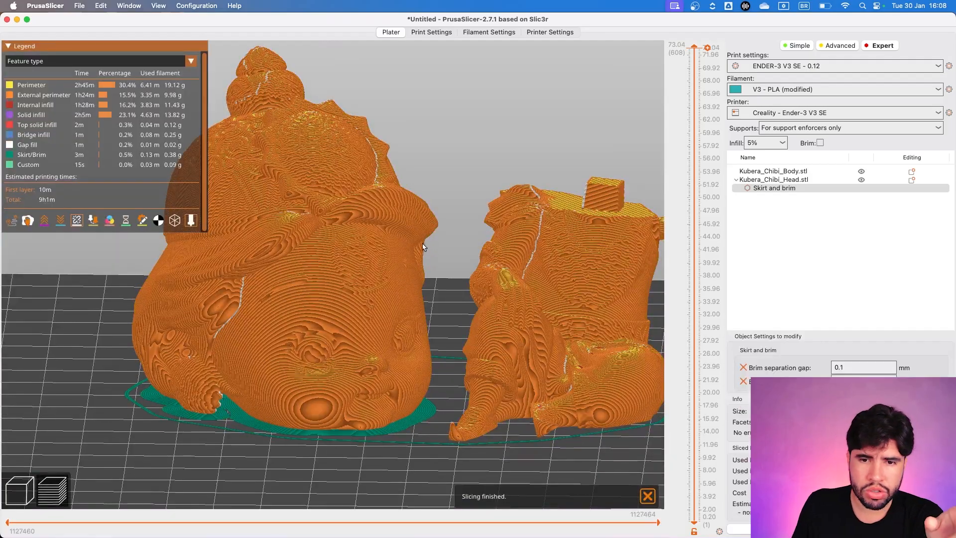
drag(471, 318, 431, 169)
scroll(412, 249, down, 3)
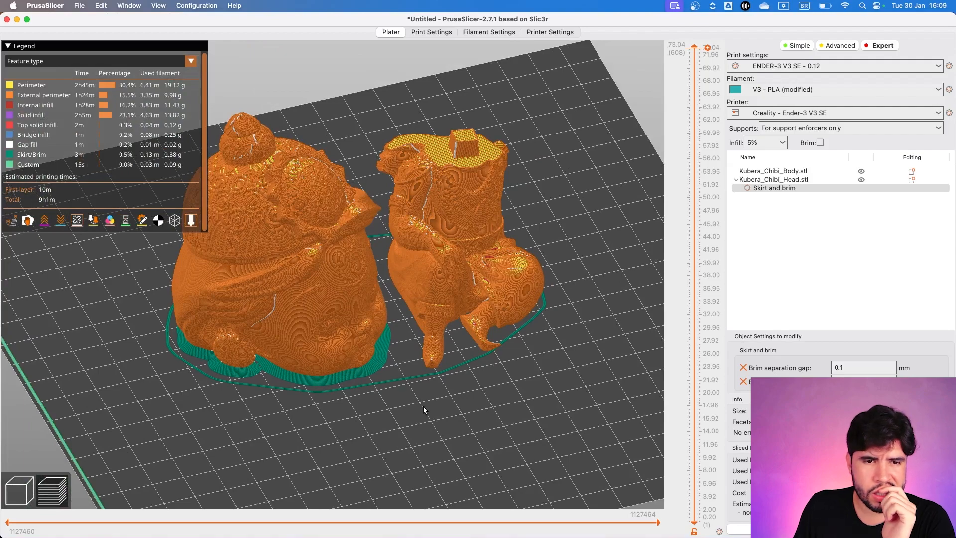
drag(423, 406, 411, 383)
drag(260, 319, 383, 306)
drag(500, 302, 539, 271)
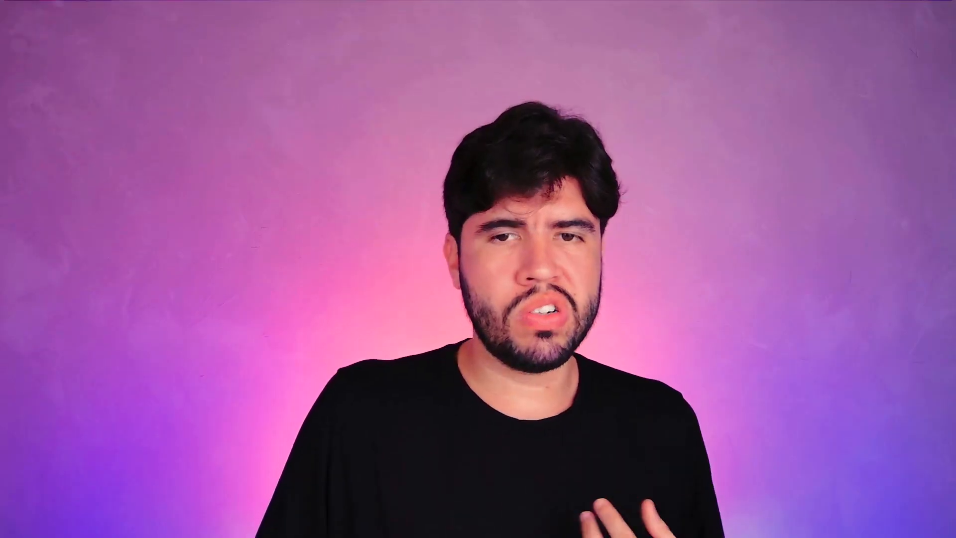